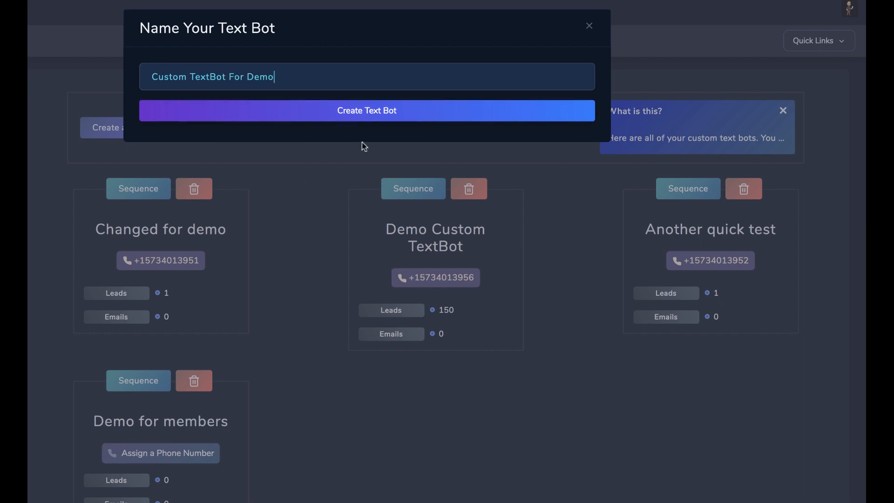
Create the text bot named Custom TextBot For Demo and look through its default sequence of actions
left_click(371, 116)
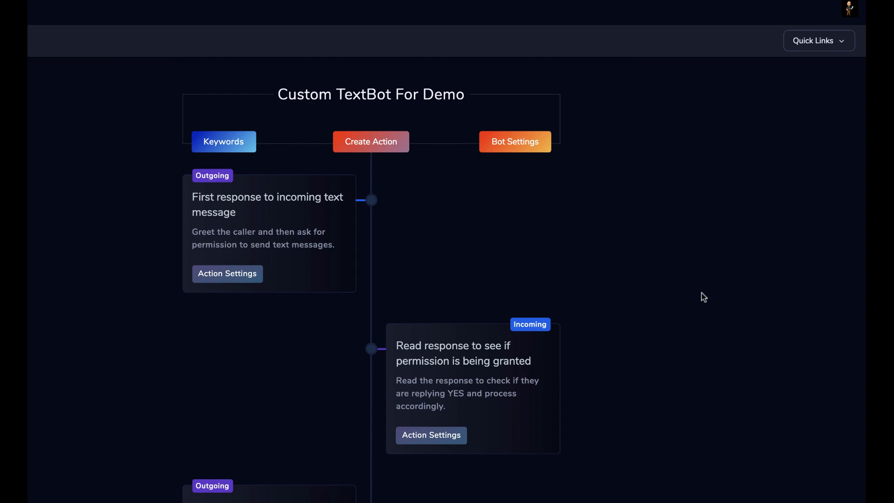
scroll(675, 340, "down", 7)
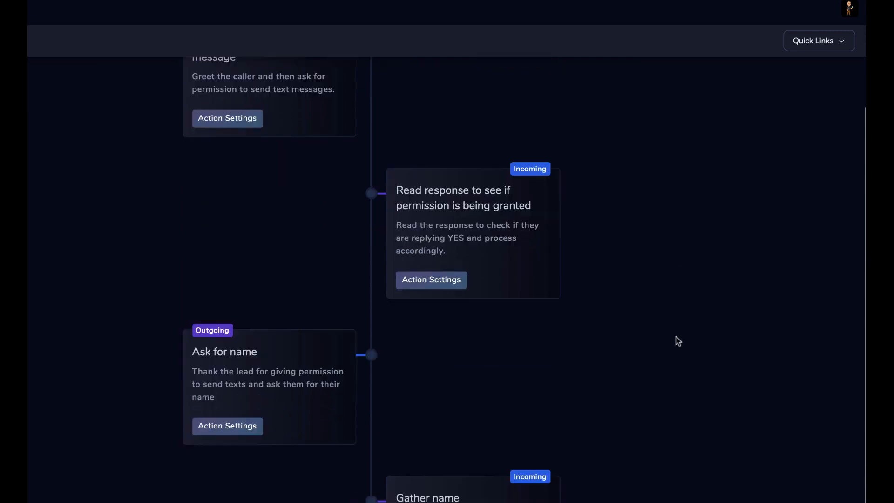
scroll(652, 340, "up", 7)
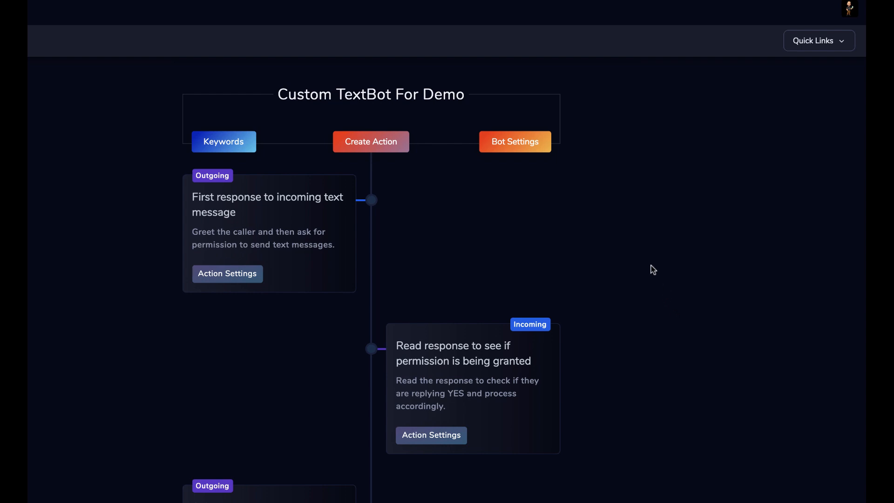
scroll(656, 267, "down", 1)
scroll(655, 266, "up", 2)
scroll(443, 284, "down", 2)
scroll(444, 279, "down", 3)
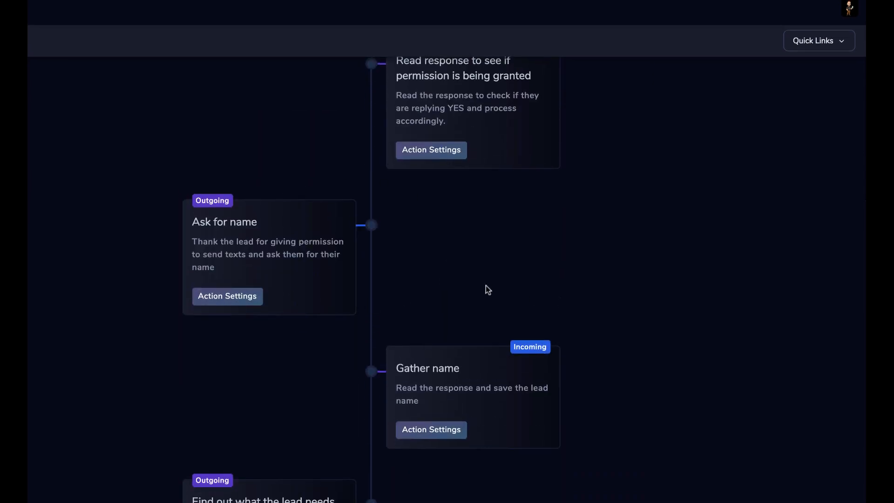
scroll(479, 286, "up", 5)
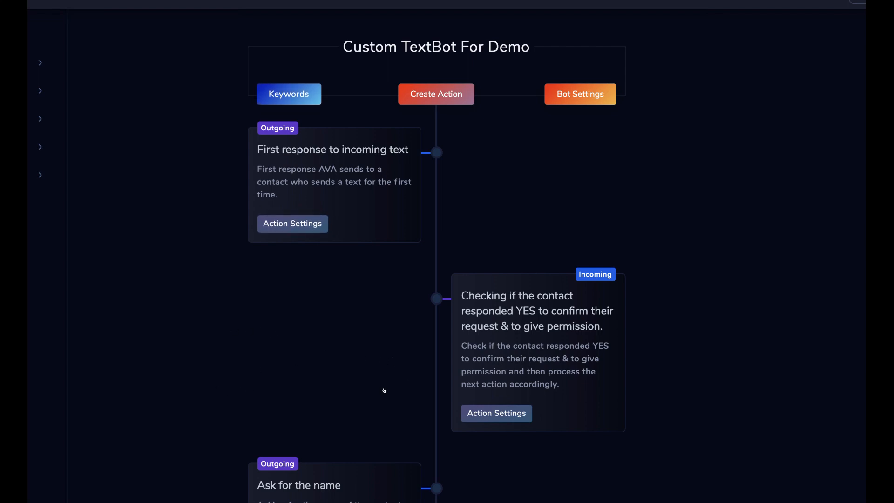
Open the bot settings and check the choices for the starting action and the action run when a caller presses 1
left_click(584, 99)
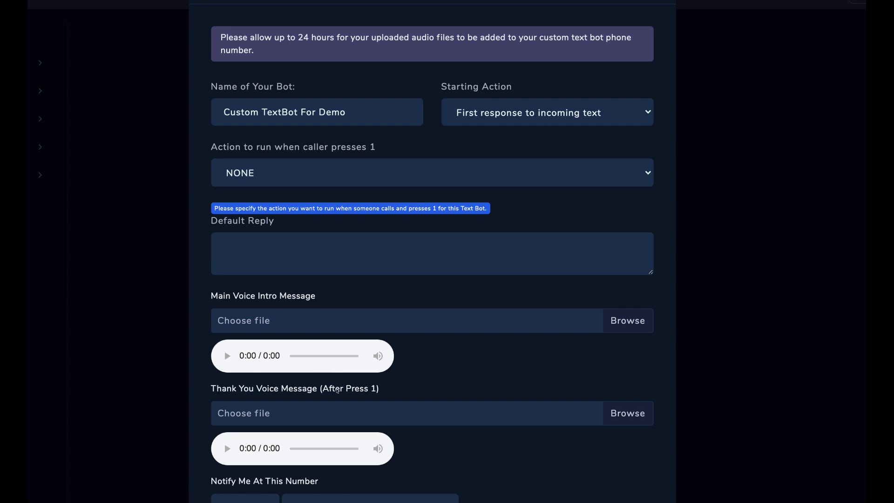
left_click(624, 122)
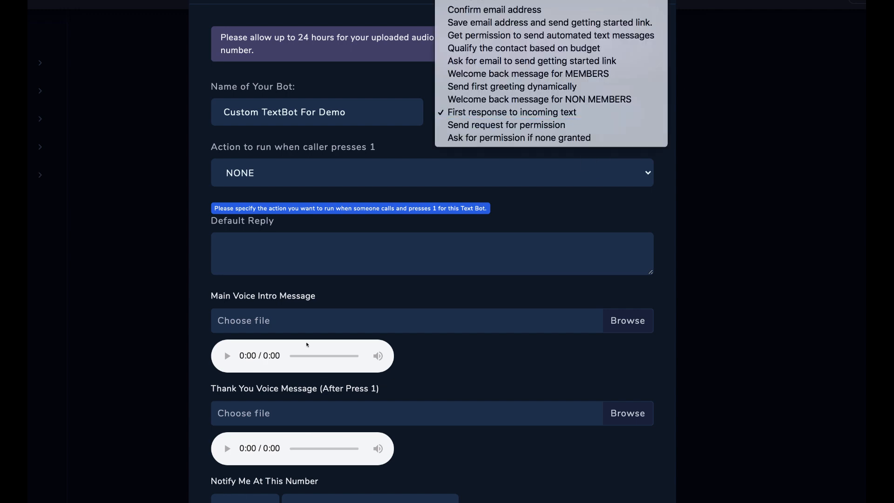
left_click(398, 141)
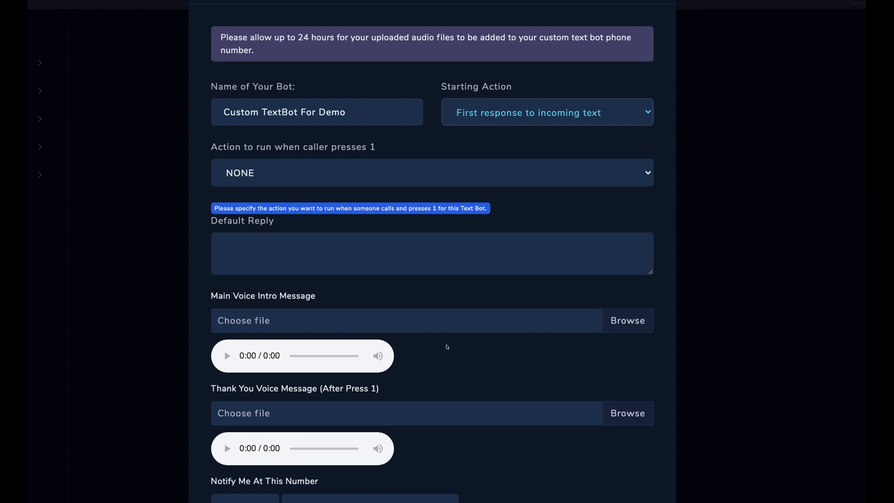
left_click(286, 173)
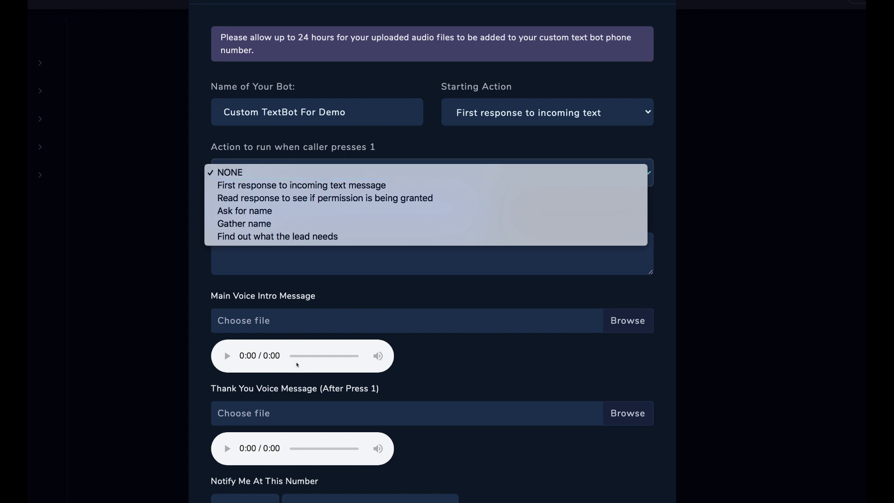
left_click(298, 365)
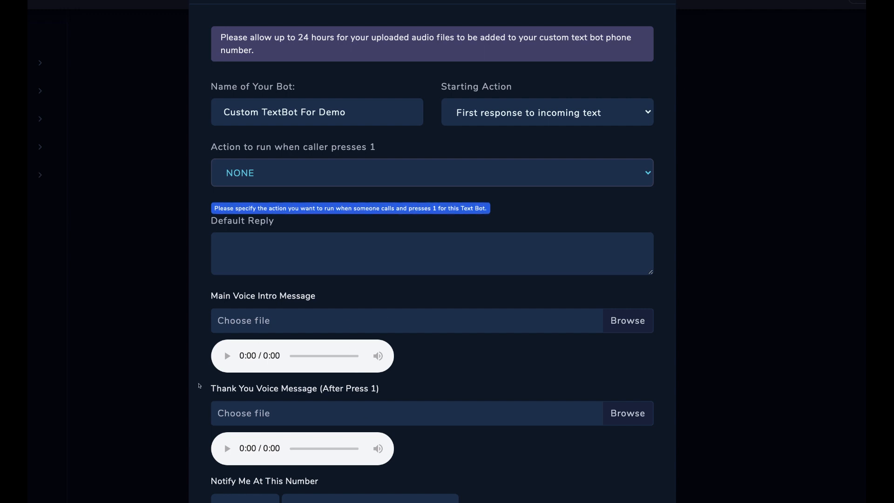
Review the bot's default reply, voice message uploads and the country codes for the notification number
left_click(227, 247)
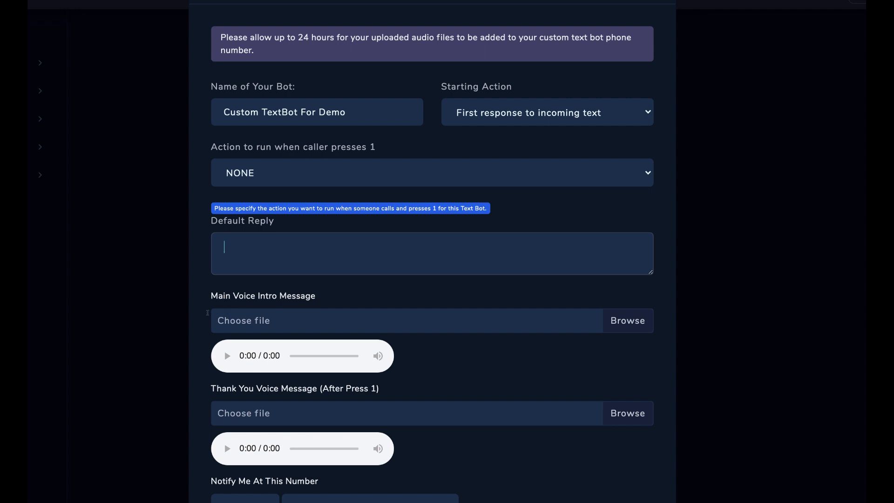
scroll(355, 259, "down", 2)
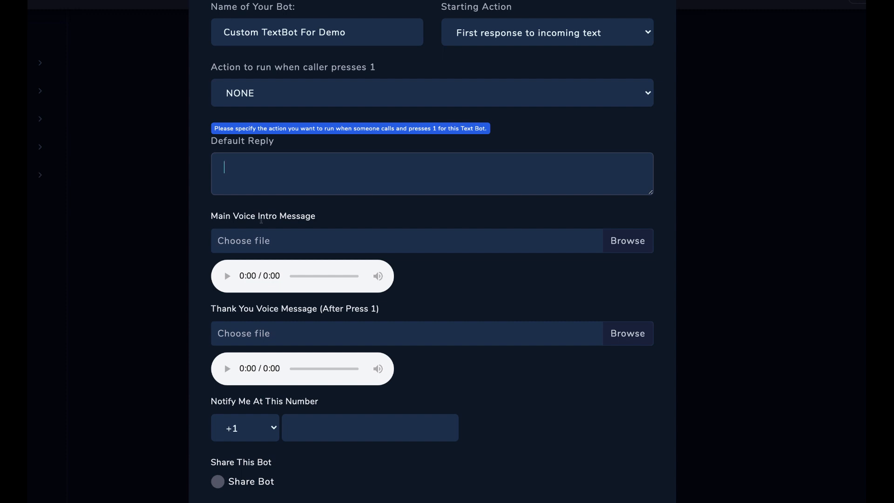
left_click(244, 428)
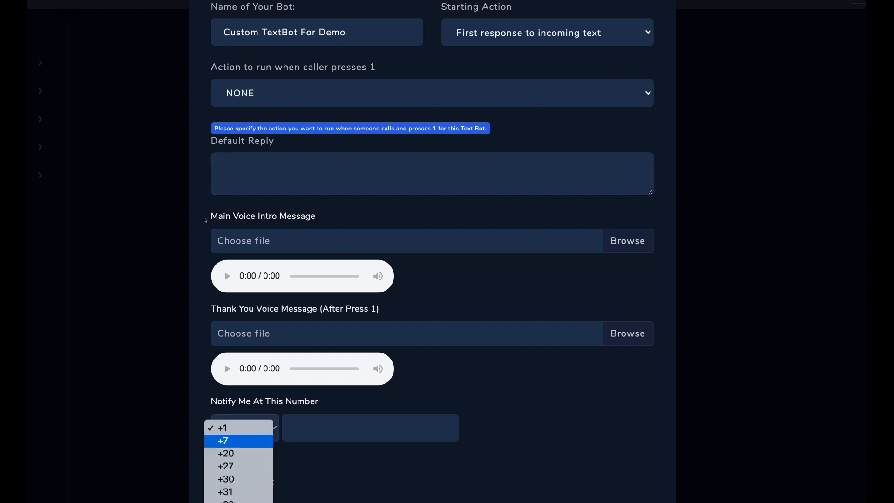
left_click(332, 229)
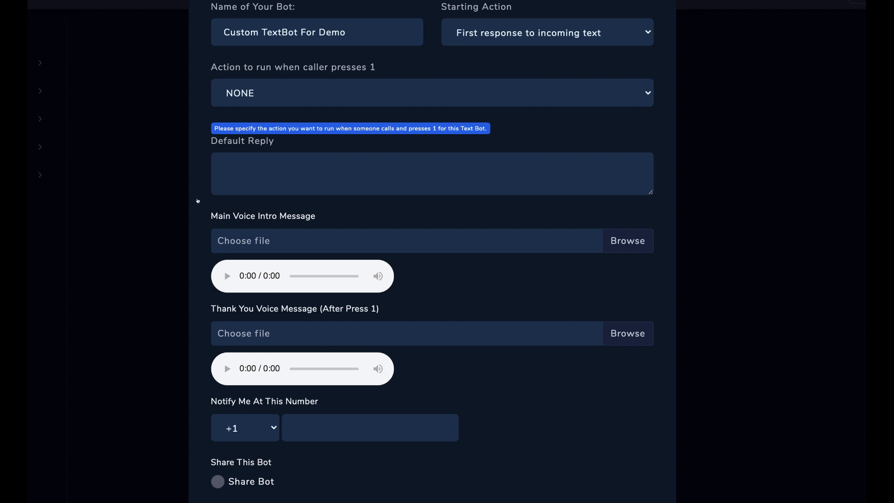
Enable sharing for the bot and generate its share code
left_click(217, 481)
scroll(191, 198, "down", 2)
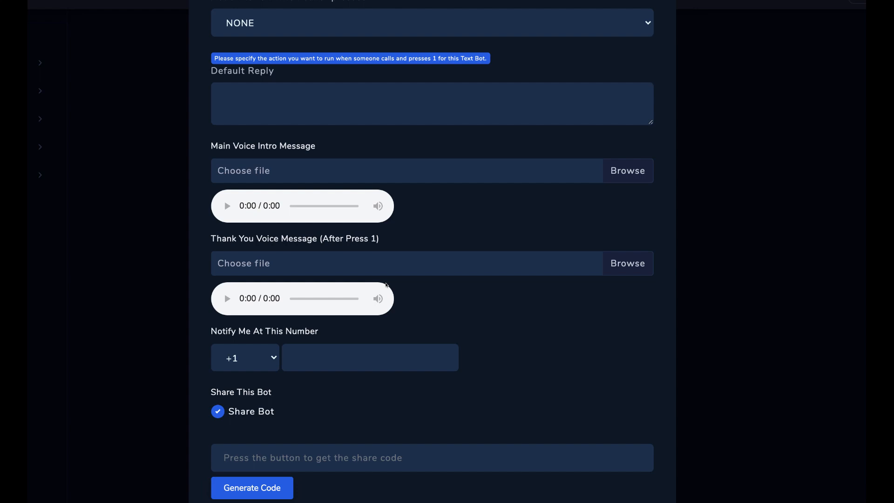
left_click(251, 487)
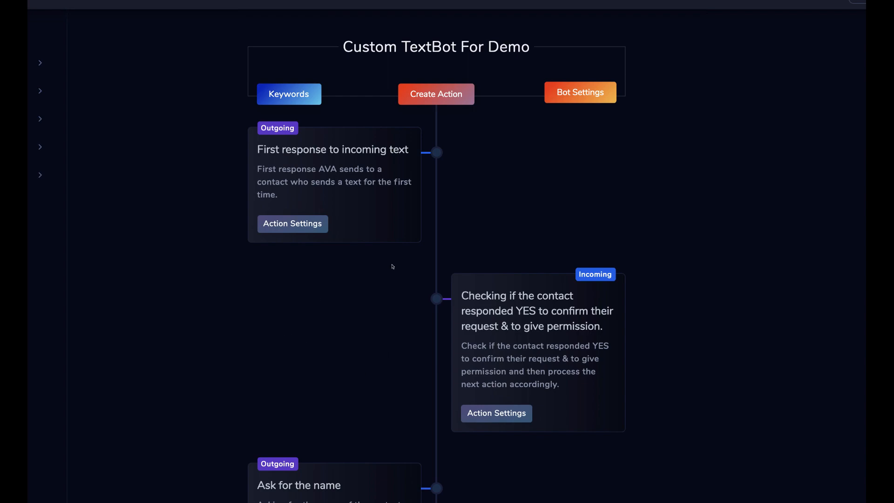
Look over the action sequence and review the title and description of the outgoing first response action
scroll(279, 344, "down", 8)
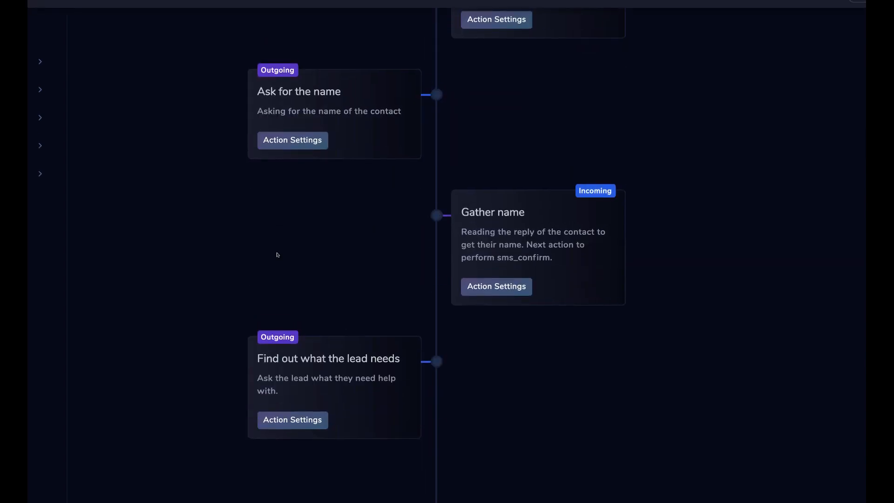
scroll(371, 249, "up", 8)
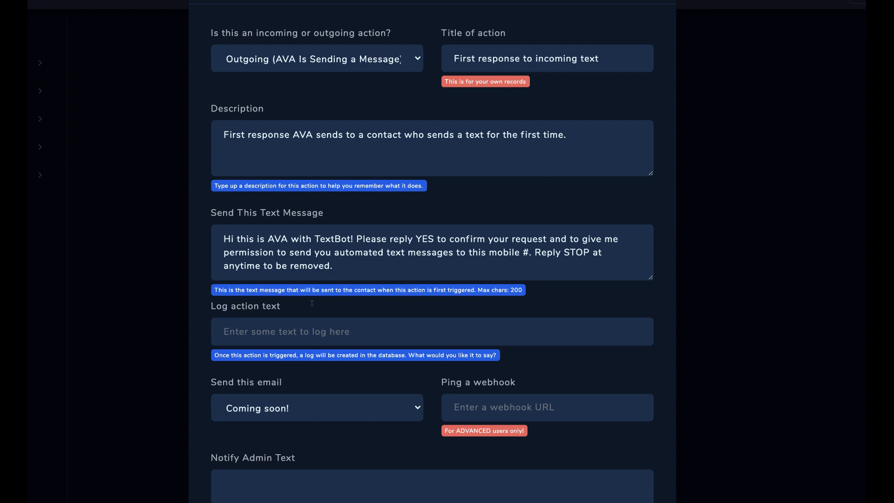
scroll(311, 303, "down", 3)
scroll(357, 285, "up", 3)
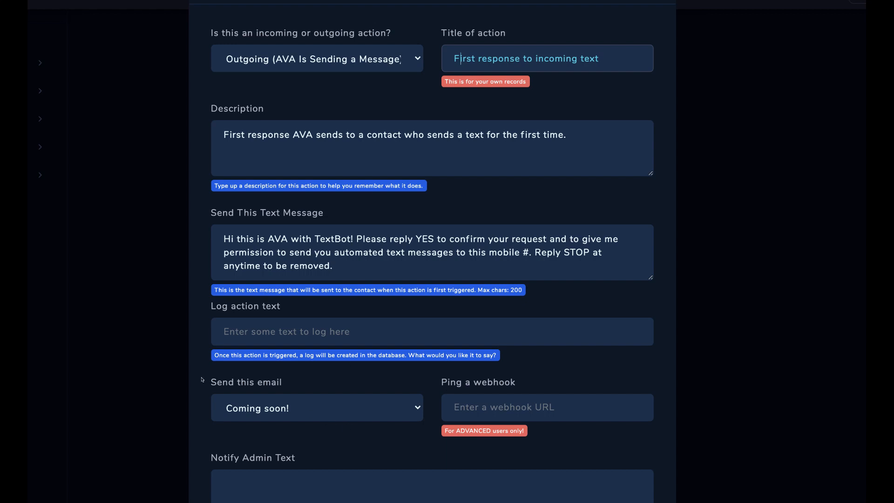
key("Tab")
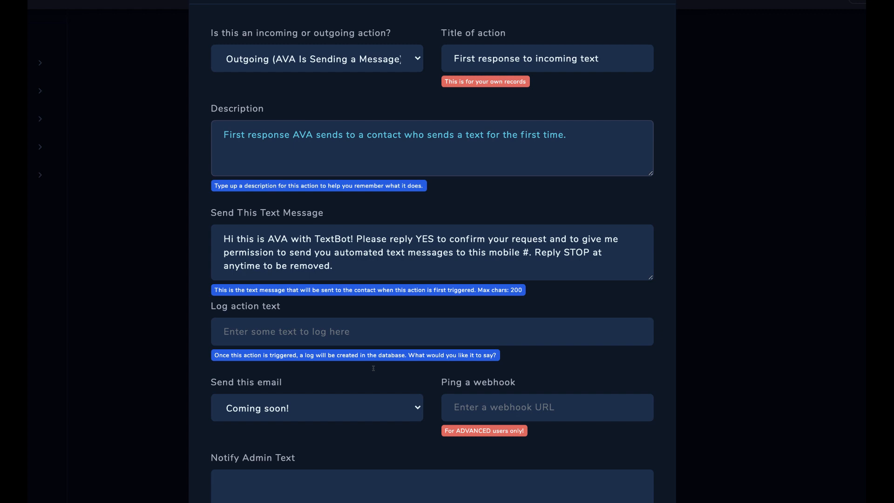
scroll(253, 330, "down", 1)
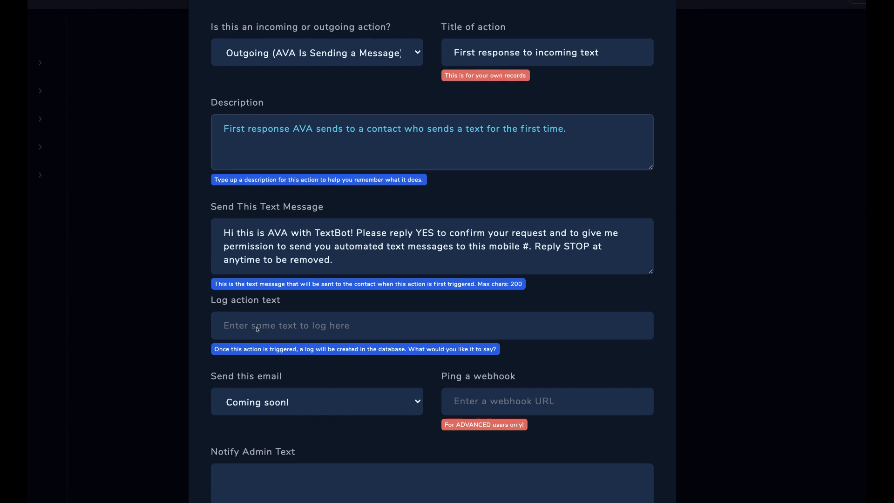
Examine the first response action's outgoing text message, log text, webhook, admin notification and next action settings
left_click_drag(336, 217, 234, 190)
left_click(391, 203)
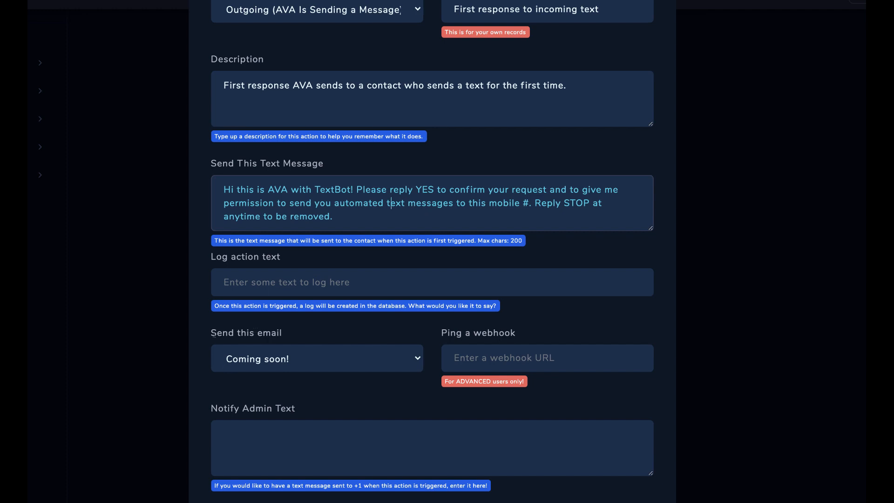
left_click_drag(334, 217, 223, 189)
left_click_drag(248, 329, 194, 345)
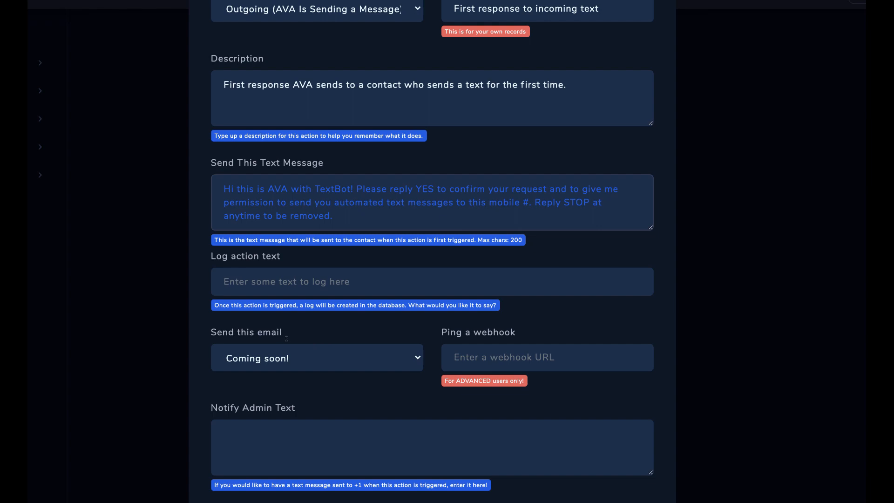
left_click(454, 202)
scroll(308, 339, "down", 1)
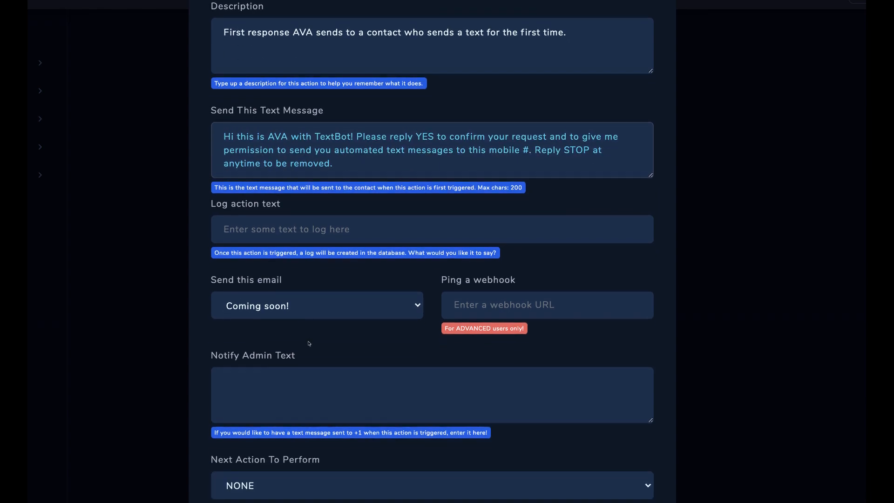
scroll(426, 344, "up", 2)
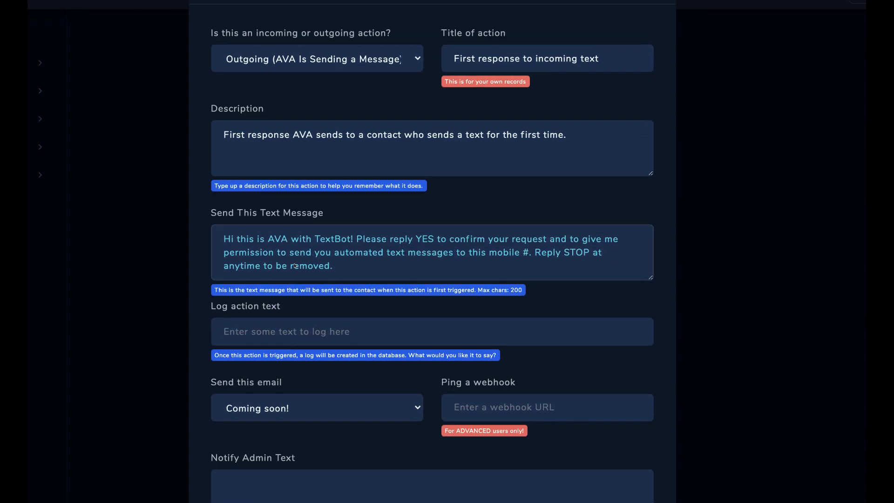
scroll(317, 265, "down", 2)
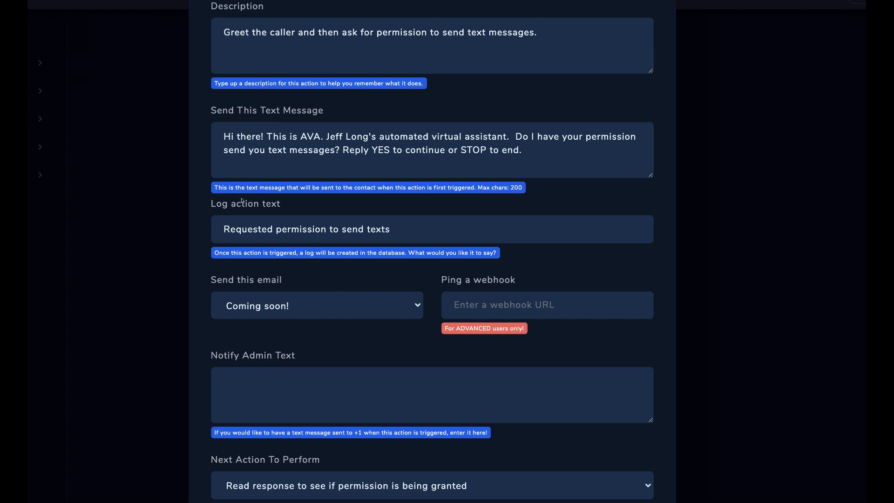
left_click_drag(522, 150, 224, 136)
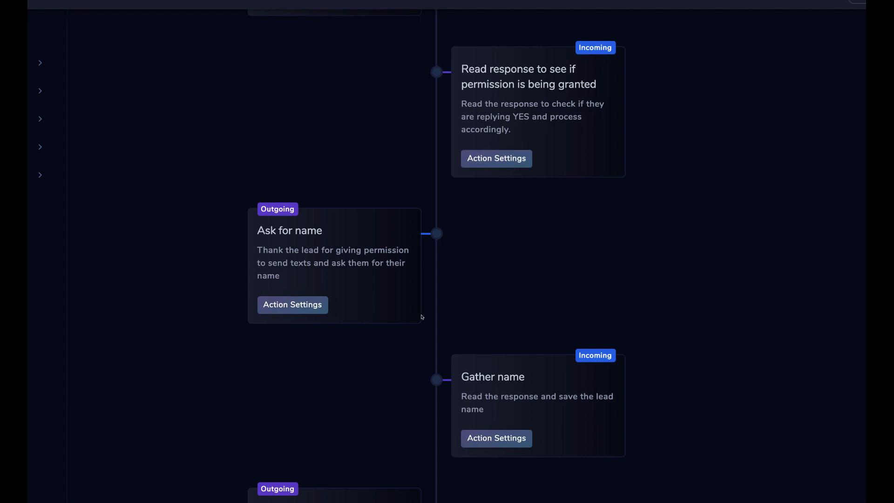
Open the settings of the incoming "Read response to see if permission is being granted" action and review its fields
scroll(421, 314, "up", 5)
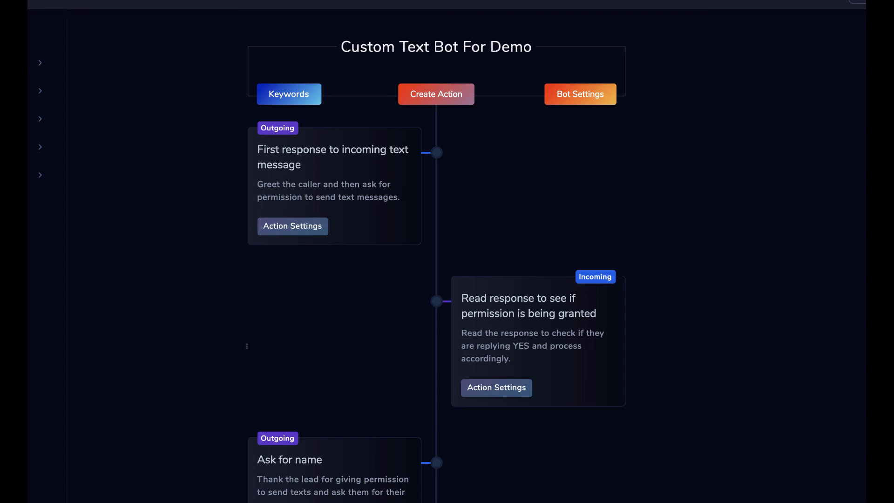
scroll(412, 269, "down", 2)
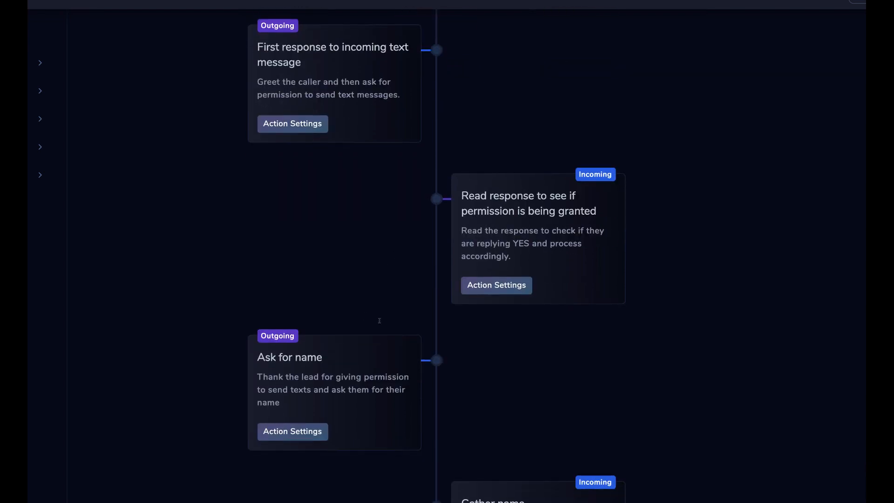
scroll(379, 320, "down", 1)
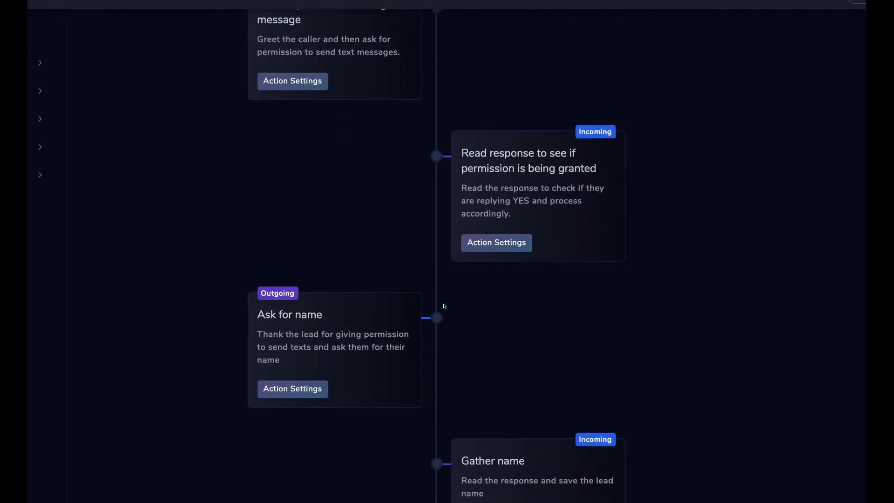
scroll(396, 333, "up", 1)
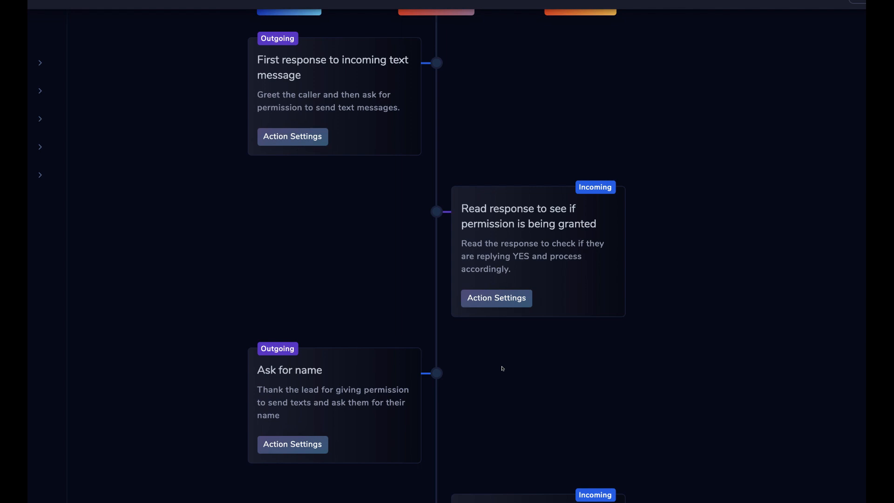
scroll(502, 369, "down", 1)
scroll(503, 367, "up", 1)
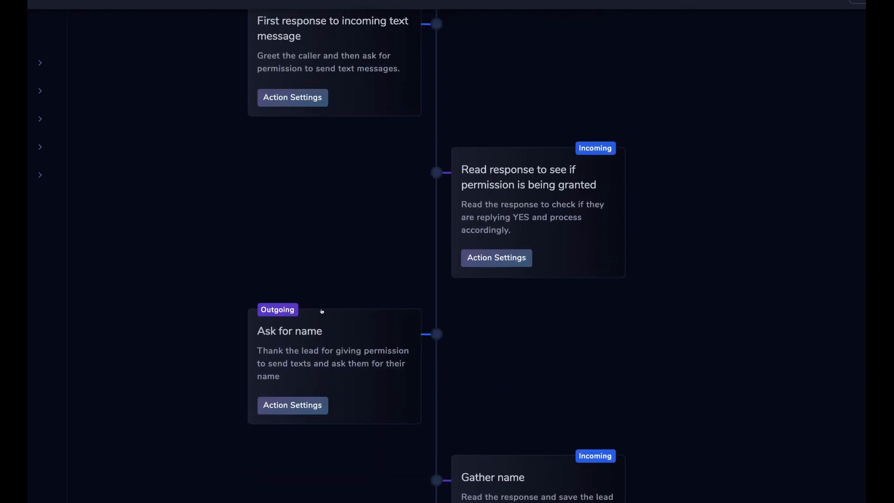
scroll(332, 309, "up", 1)
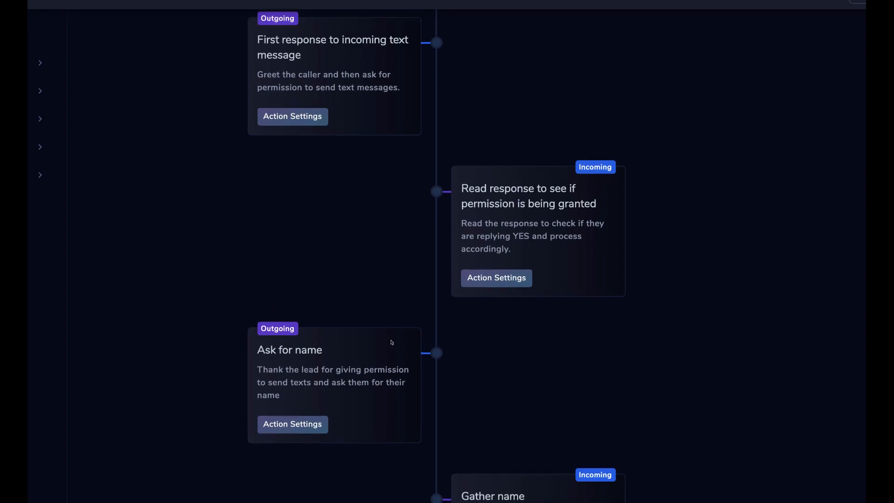
left_click(496, 278)
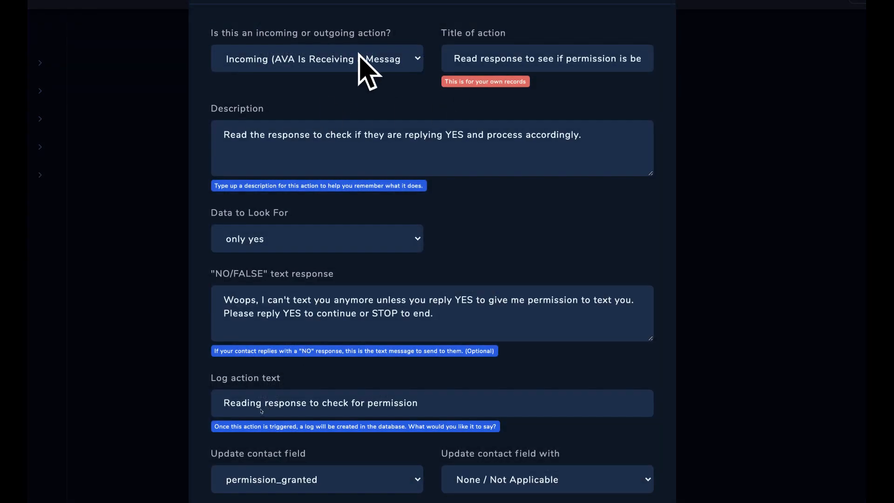
scroll(352, 326, "down", 5)
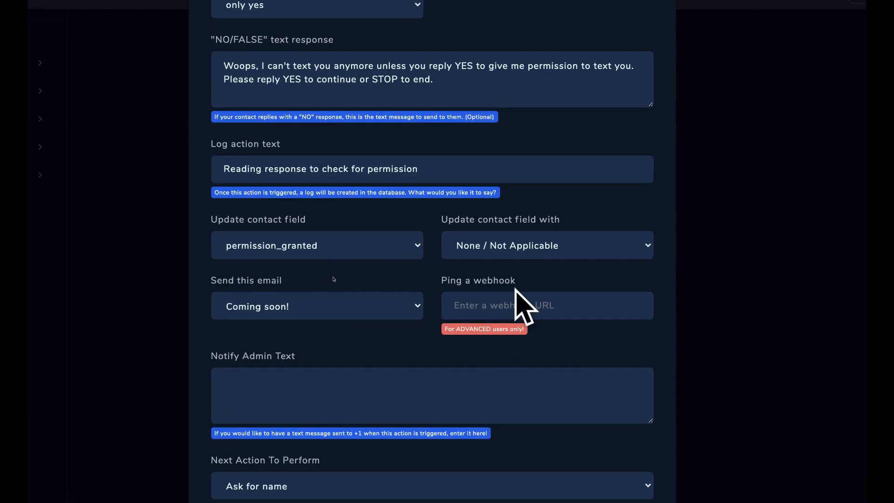
Review the incoming permission action's Data to Look For choices and set it to email
scroll(365, 302, "up", 5)
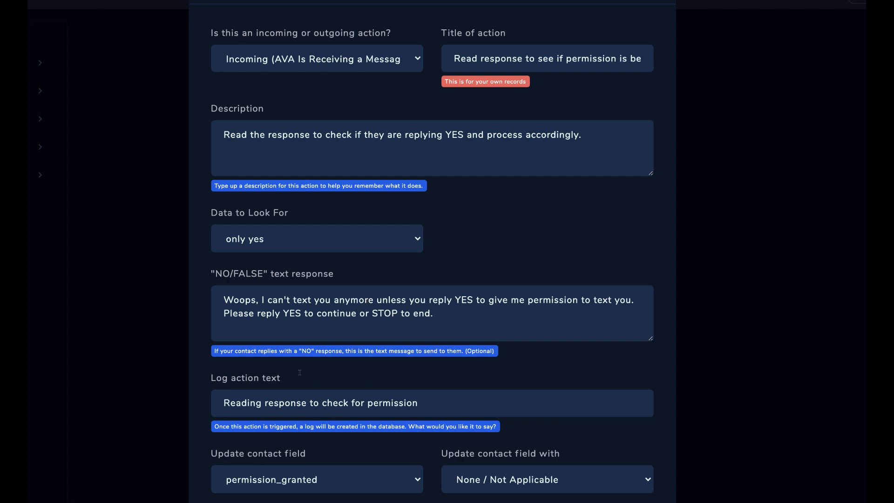
scroll(343, 328, "down", 4)
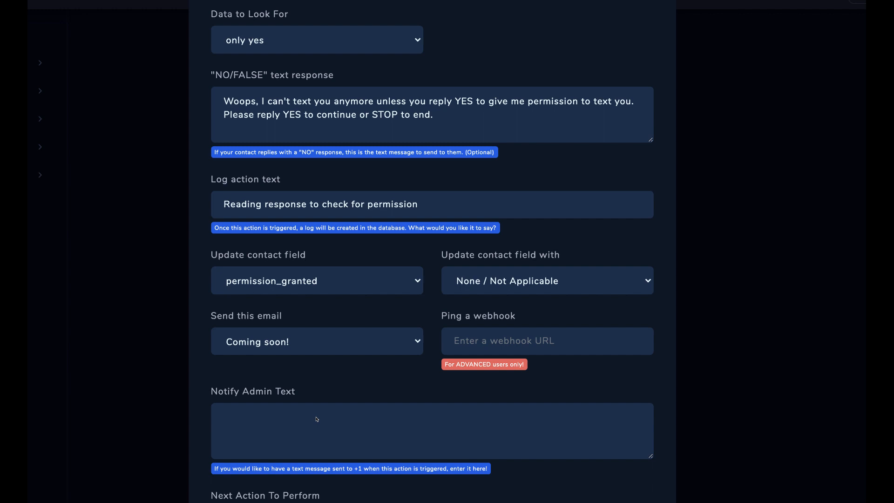
left_click(280, 40)
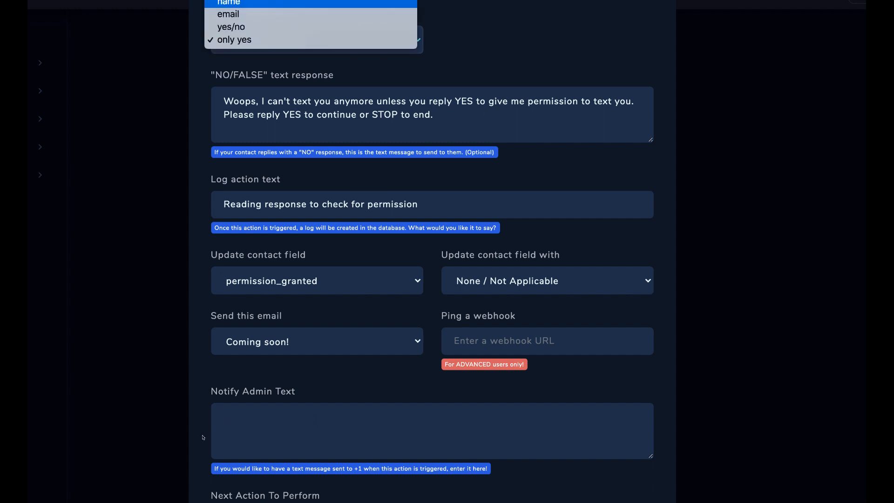
key("Down")
key("Down")
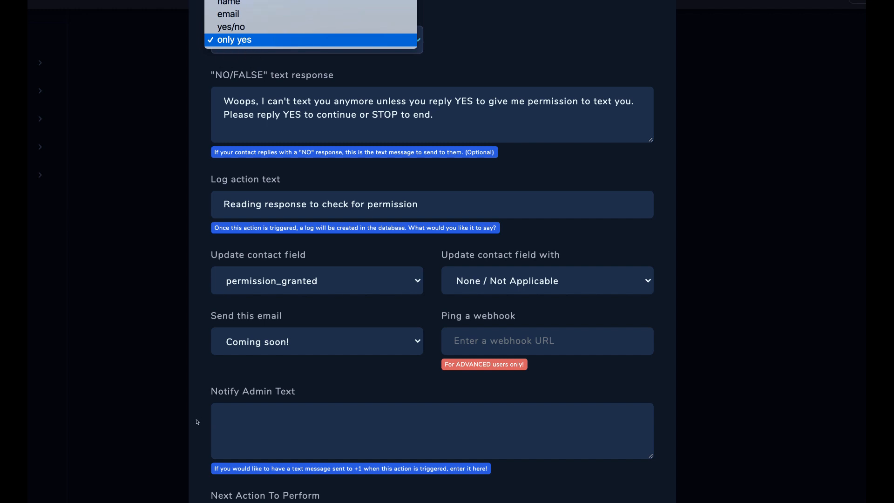
key("Up")
key("Up")
key("Up")
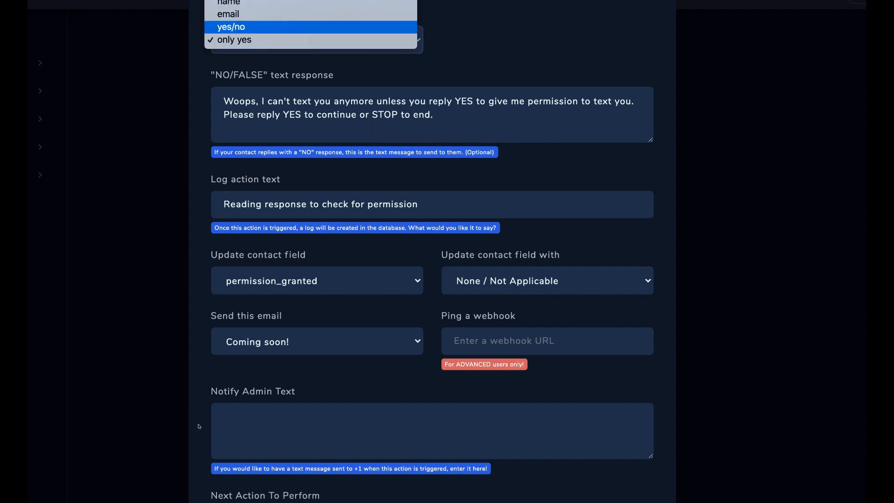
key("Up")
key("Return")
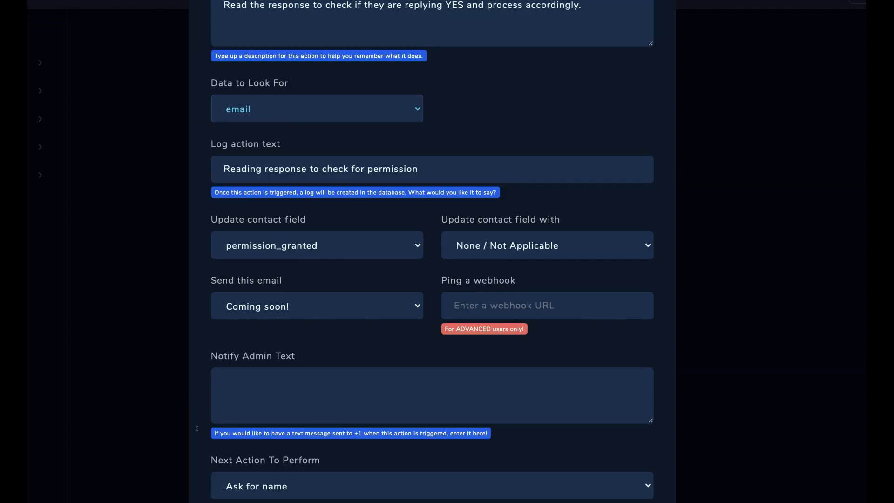
Set the permission action's Data to Look For to yes/no
scroll(357, 381, "up", 1)
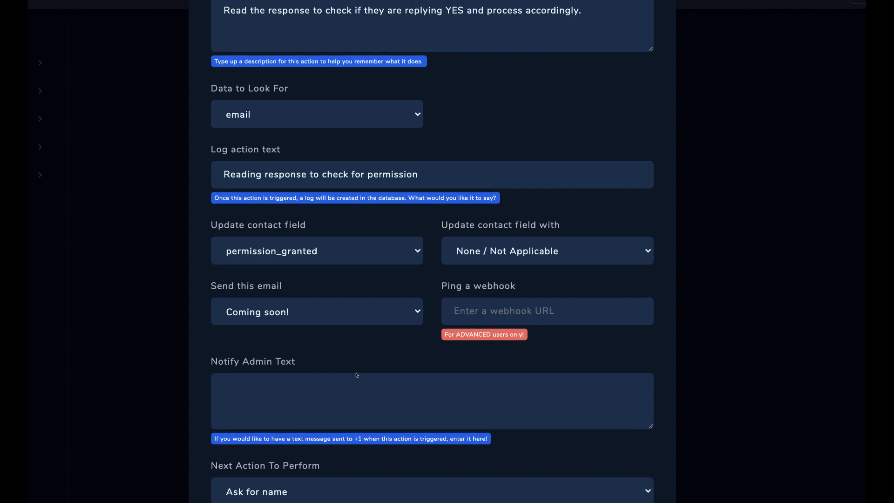
key("space")
key("Down")
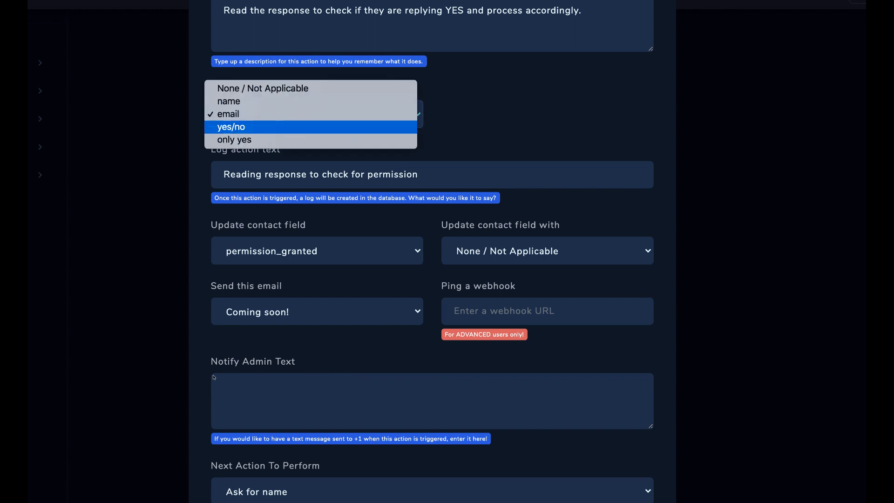
key("Return")
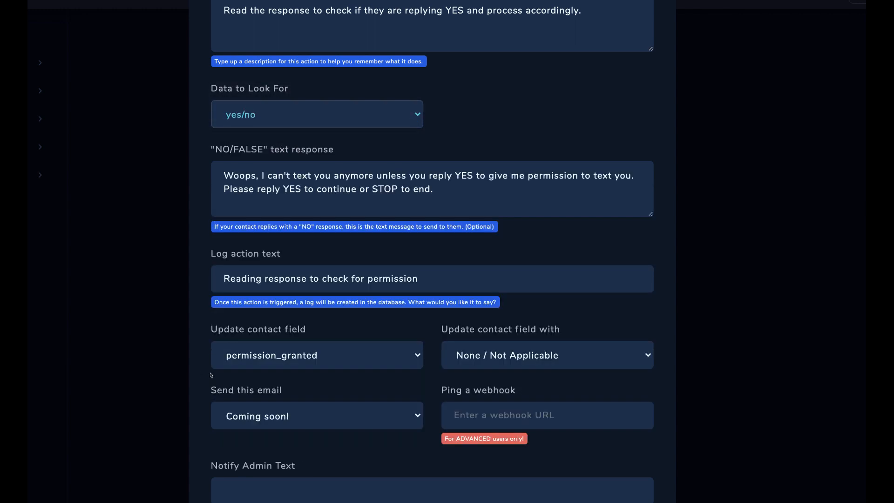
left_click(335, 381)
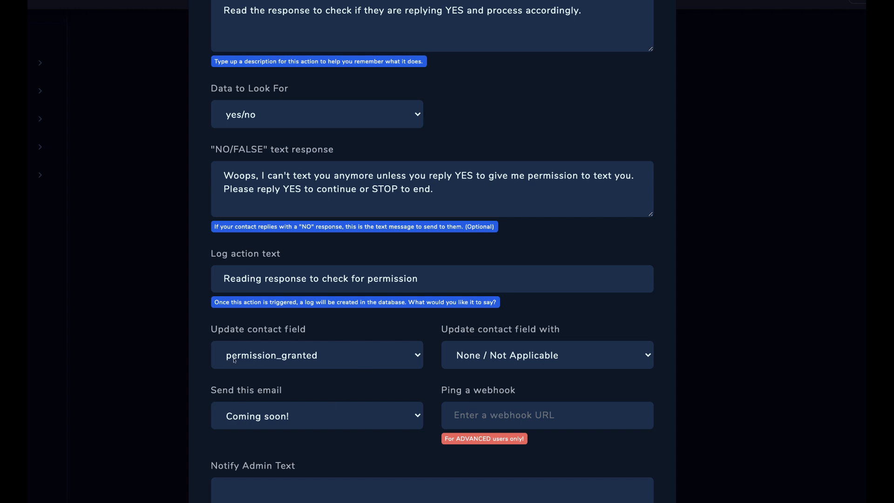
Set the permission action's Data to Look For to only yes
triple_click(371, 191)
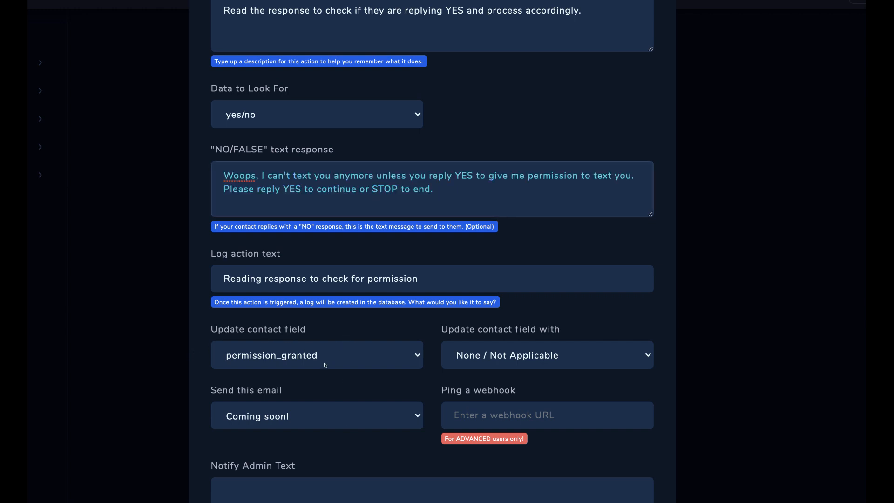
left_click(251, 114)
left_click(358, 381)
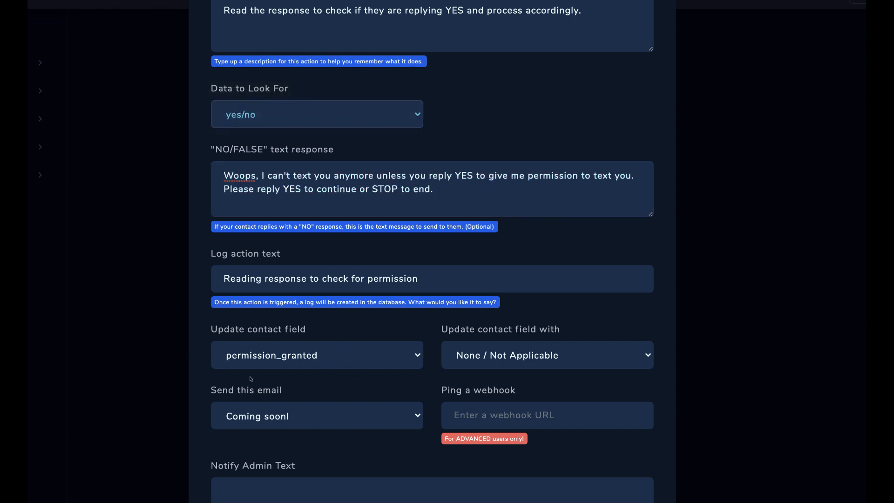
left_click(251, 114)
key("Return")
left_click(251, 115)
left_click(251, 115)
scroll(302, 378, "down", 2)
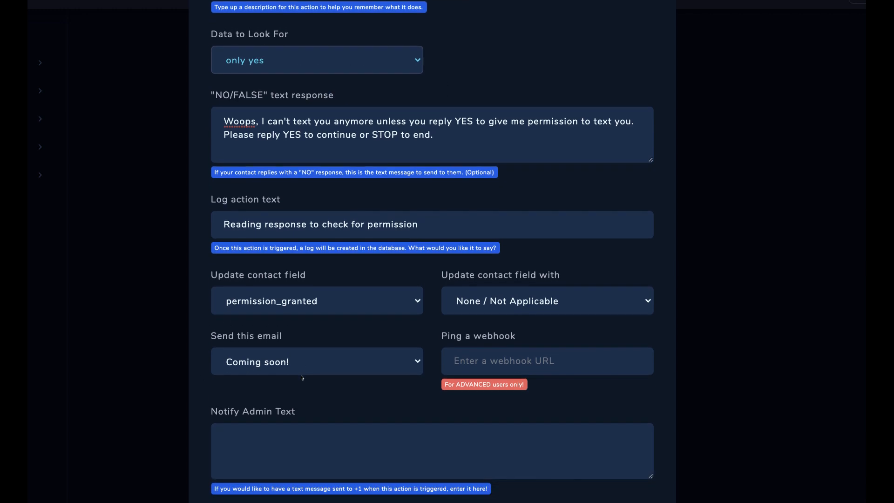
Examine the permission action's "NO/FALSE" text response and its log action text
scroll(302, 378, "down", 1)
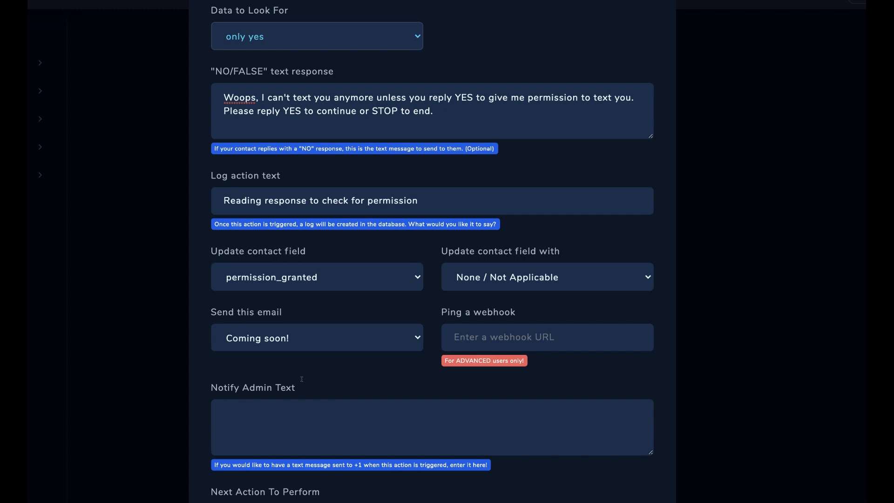
key("Tab")
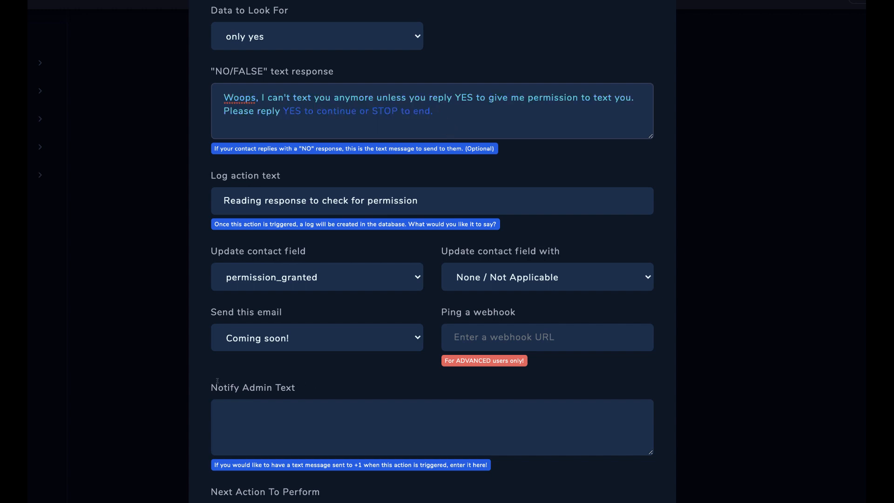
scroll(292, 380, "up", 2)
scroll(311, 368, "down", 1)
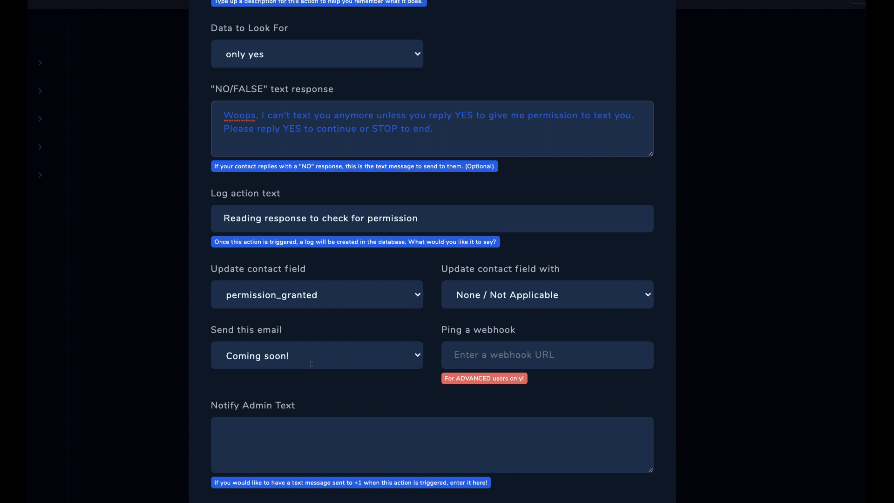
scroll(300, 370, "down", 1)
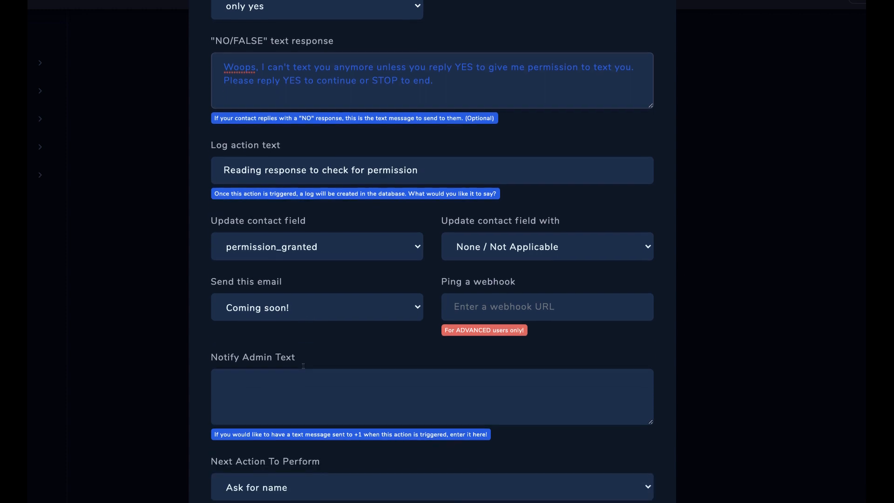
key("Tab")
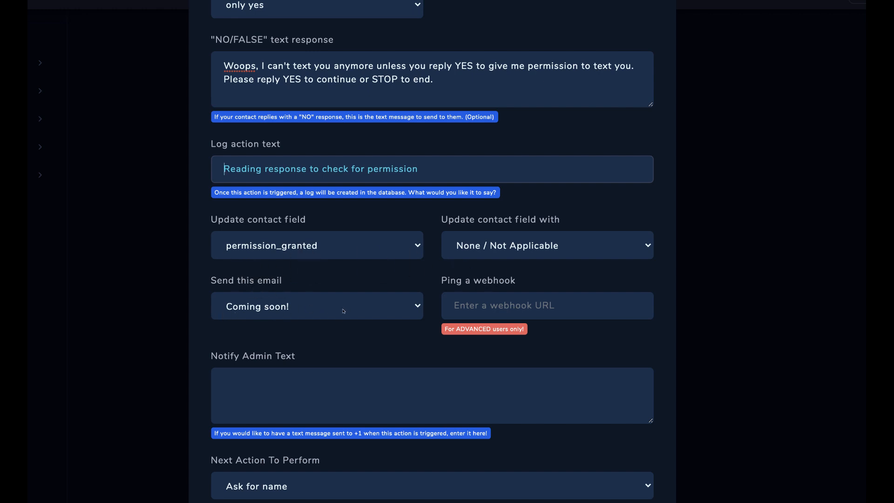
Check which contact fields this action can update and which values it can update them with
key("Tab")
key("Tab")
key("space")
key("Down")
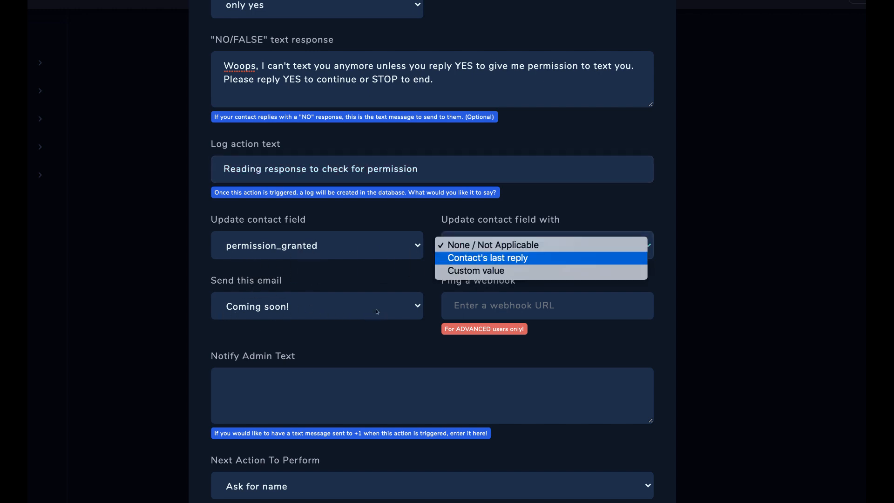
key("Return")
left_click(385, 342)
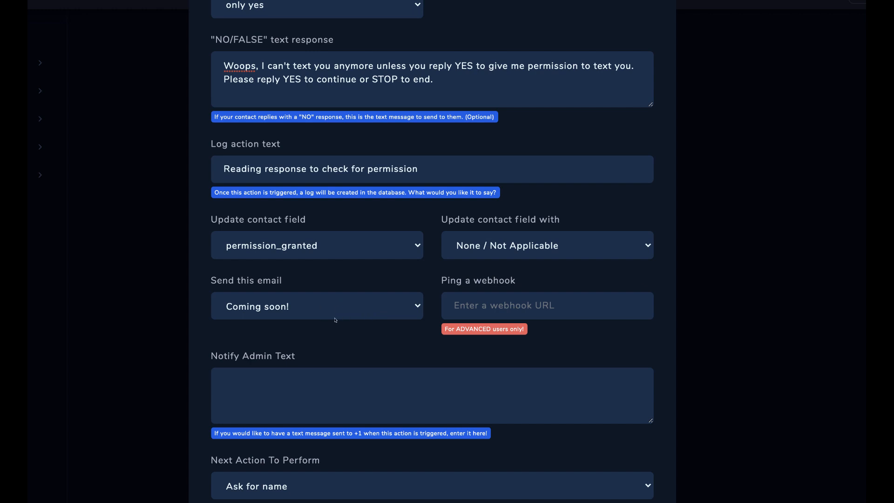
left_click(270, 245)
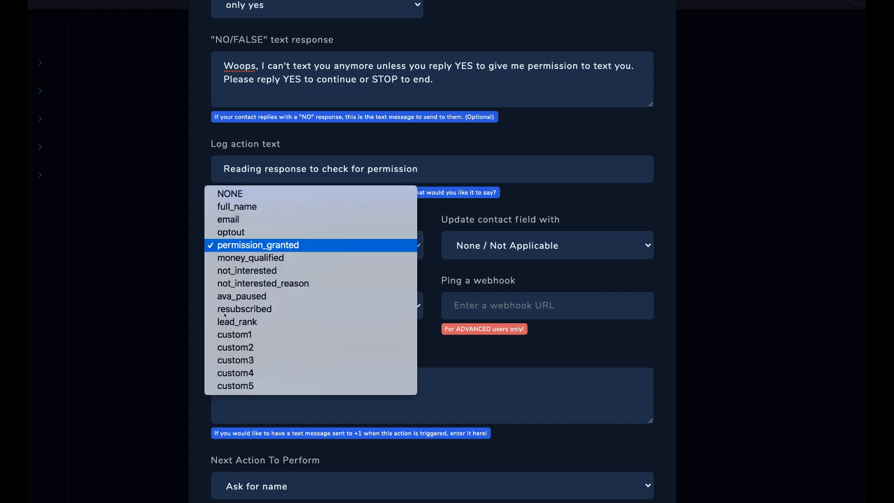
left_click(270, 246)
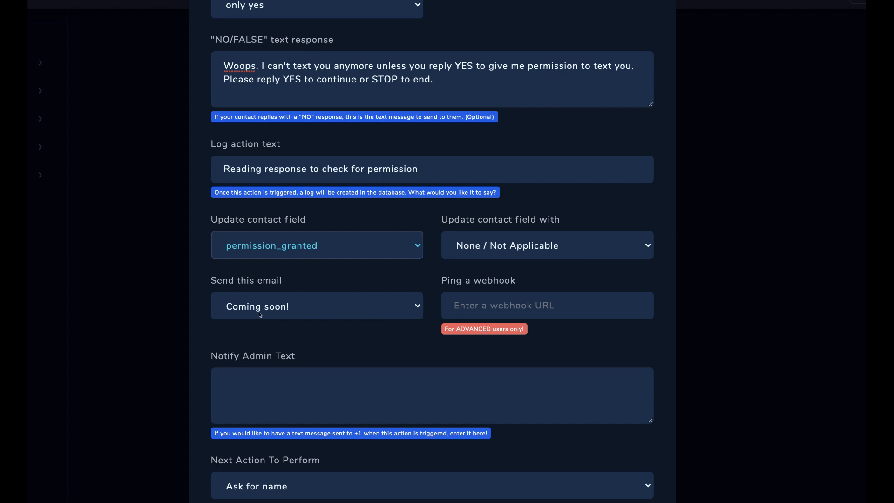
Review the email sending option, the action's overall settings and the webhook field of the permission action
left_click(247, 293)
left_click(218, 298)
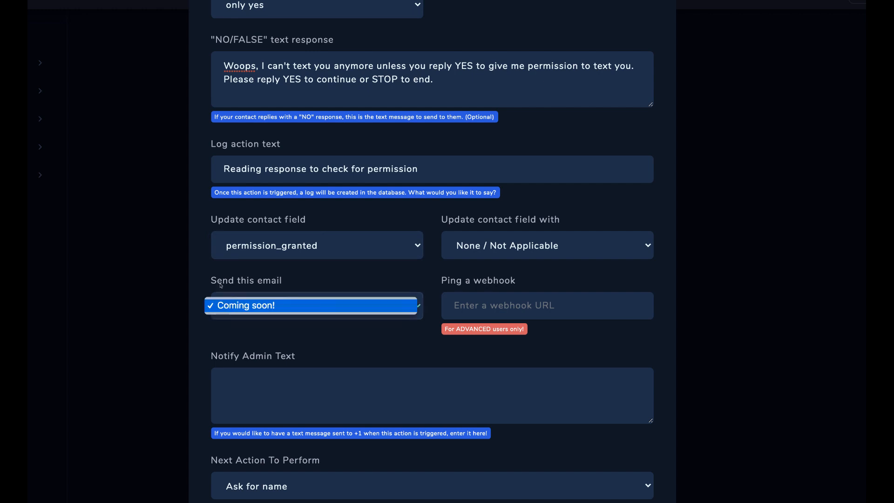
left_click(223, 289)
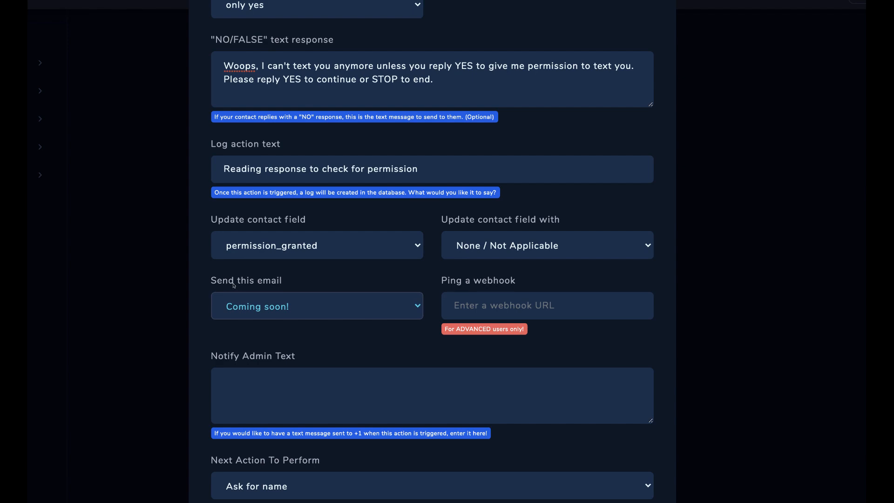
scroll(234, 285, "up", 5)
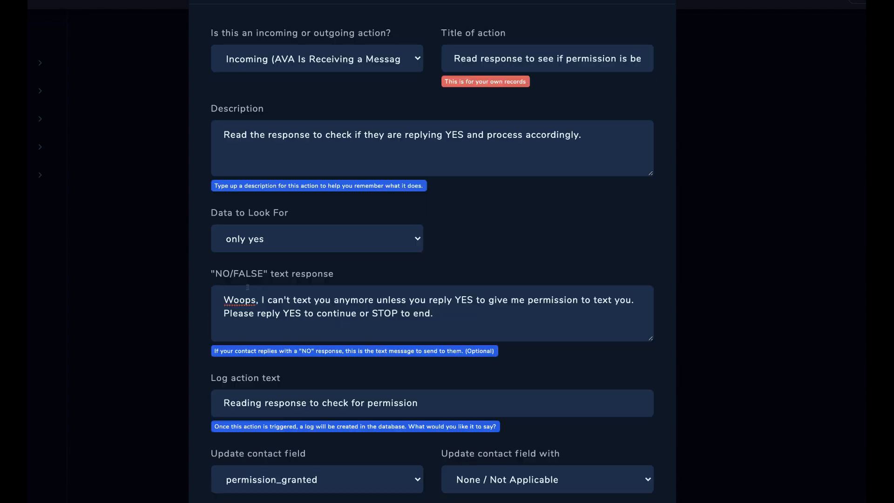
scroll(261, 344, "down", 2)
scroll(347, 353, "up", 2)
scroll(512, 299, "down", 5)
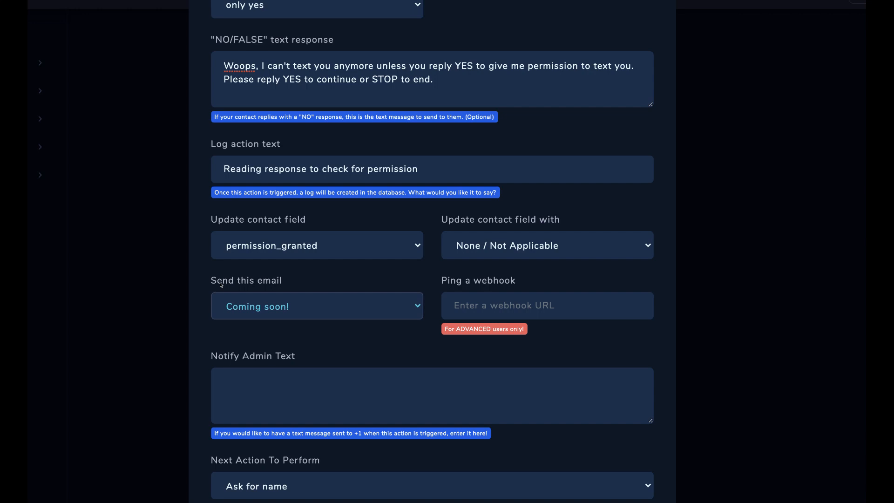
key("Tab")
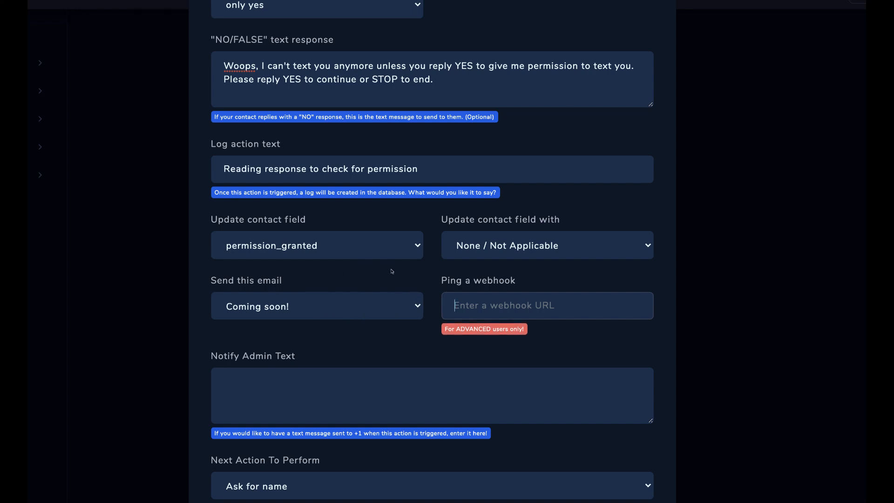
left_click(356, 264)
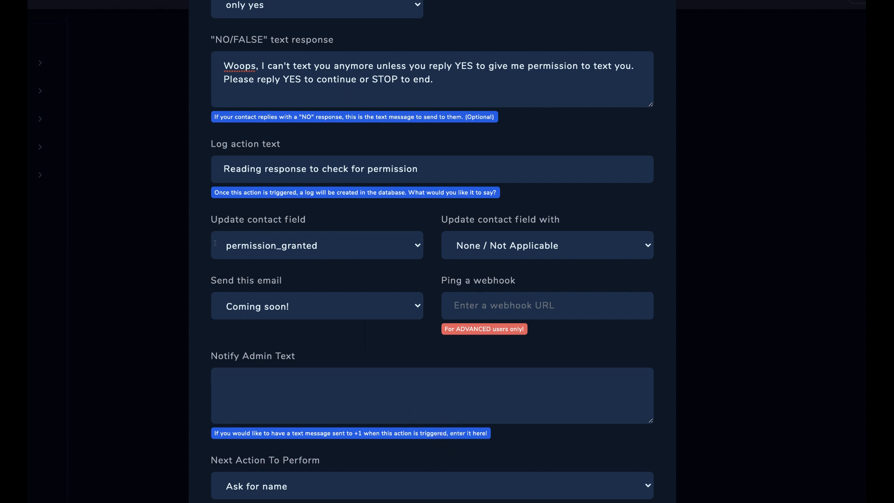
Enter the placeholder "%lead_first_name%" in the action's admin notification text
left_click(237, 383)
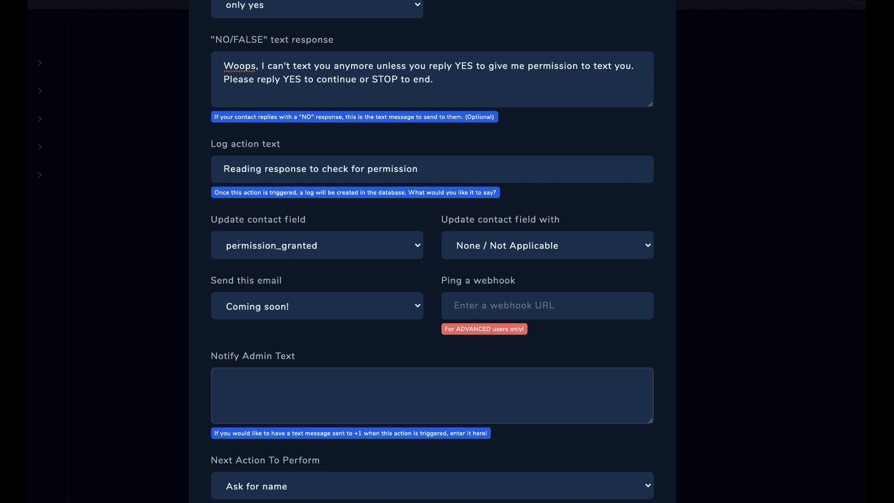
type("%lead_first_name%")
key("BackSpace")
key("BackSpace")
key("BackSpace")
key("BackSpace")
key("BackSpace")
key("BackSpace")
key("BackSpace")
key("BackSpace")
key("BackSpace")
key("BackSpace")
key("BackSpace")
key("BackSpace")
key("BackSpace")
key("BackSpace")
key("BackSpace")
key("BackSpace")
key("BackSpace")
key("super+z")
Duplicate the first-name placeholder in the admin notification text and change the copy to "%lead_last_name%"
left_click_drag(325, 383, 225, 382)
key("super+c")
key("Right")
key("super+v")
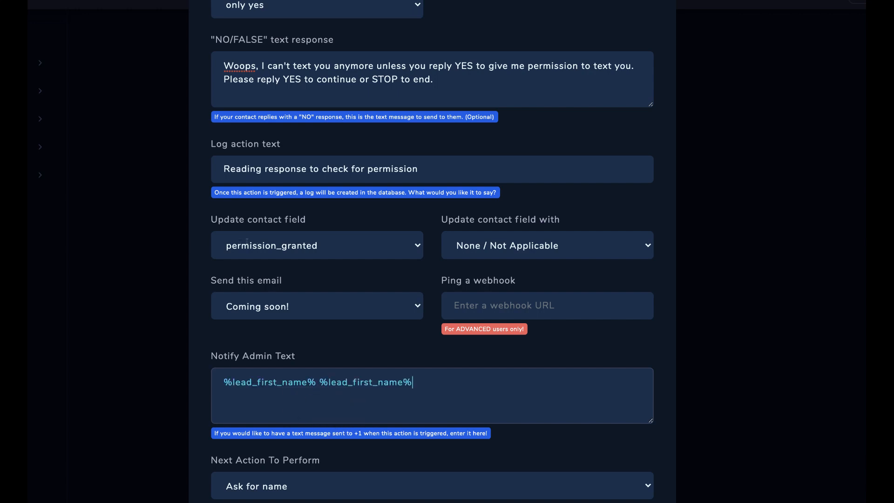
left_click_drag(373, 382, 363, 382)
key("BackSpace")
type("_last")
key("Right")
key("Right")
key("Right")
key("Right")
key("Right")
type("is rea")
key("BackSpace")
key("BackSpace")
key("BackSpace")
key("BackSpace")
key("BackSpace")
key("BackSpace")
Add another copy of the placeholder after the last name and change it to "%lead_email%"
key("ctrl+v")
key("Left")
key("shift+Left")
key("shift+Left")
key("shift+Left")
key("shift+Left")
key("shift+Left")
key("shift+Left")
key("shift+Left")
key("shift+Left")
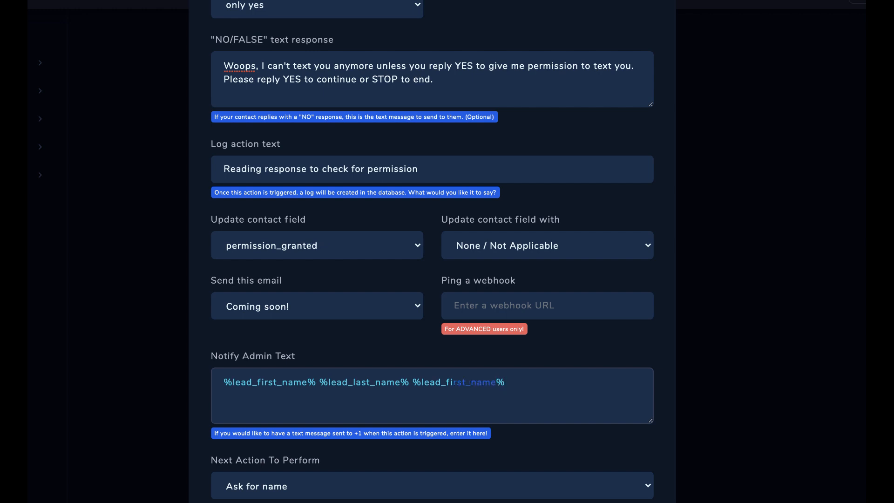
type("email%")
Add a further placeholder copy after the email one and change it to "%lead_mobile%"
key("ctrl+v")
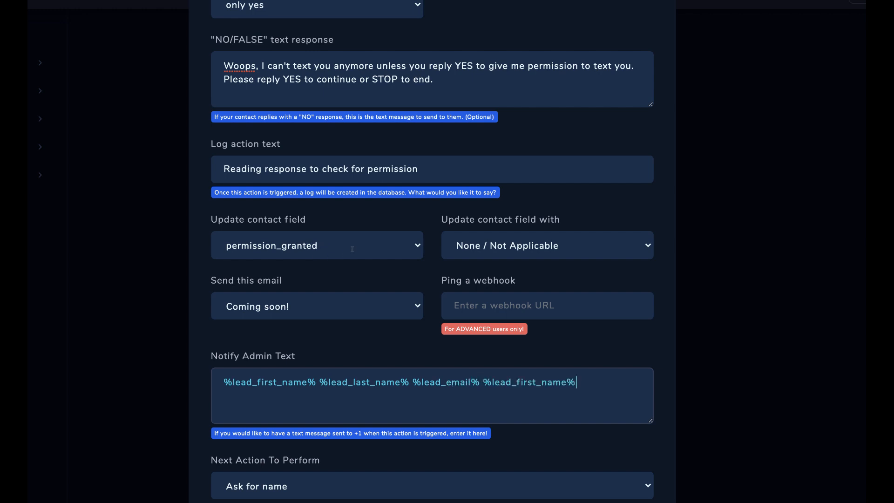
key("Left")
key("shift+Left")
key("shift+Left")
key("shift+Left")
key("shift+Left")
key("shift+Left")
key("shift+Left")
key("shift+Left")
key("shift+Left")
key("shift+Left")
key("shift+Left")
type("mobile")
Put "New confirmed lead!" and a space in front of the placeholders in the admin notification text
key("Up")
type("N")
type("confirmed lead")
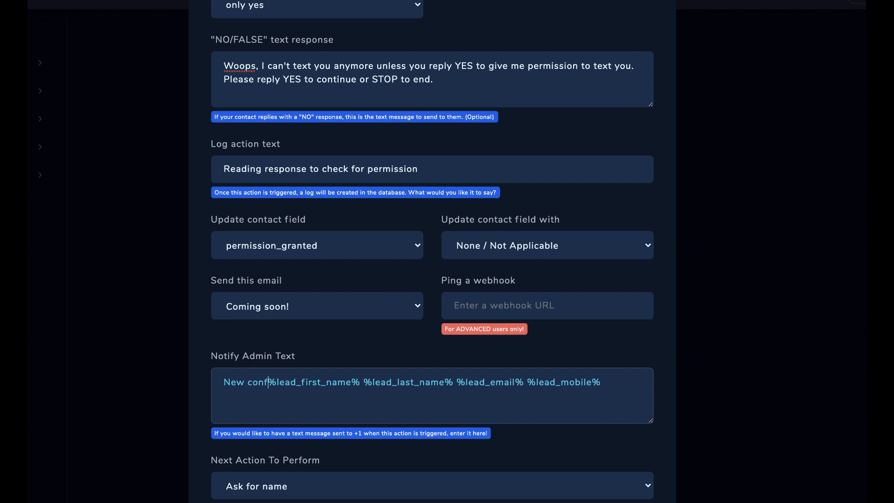
type("!")
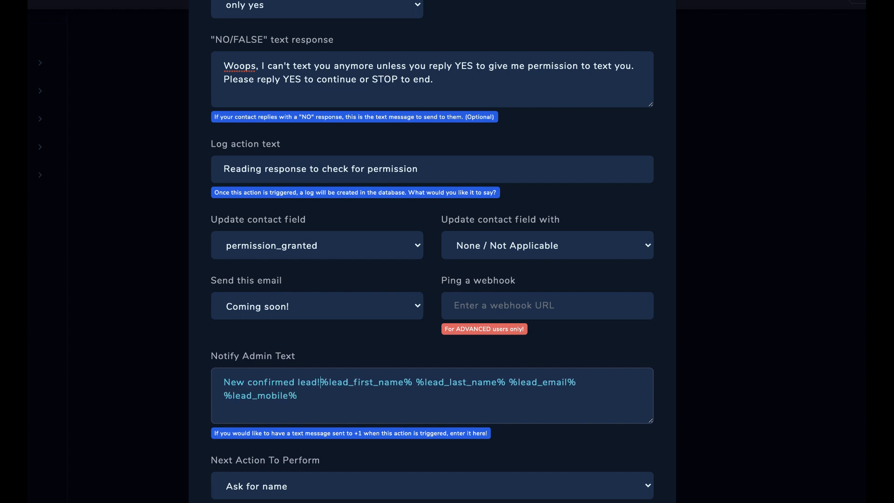
left_click_drag(298, 395, 323, 382)
left_click(324, 381)
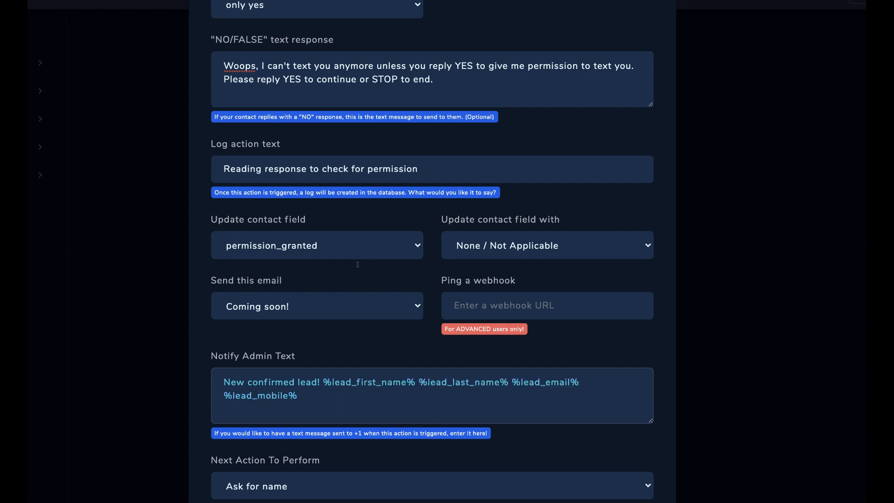
Close the permission check action's settings and return to the bot's action timeline
scroll(250, 206, "up", 1)
scroll(238, 195, "down", 1)
key("Escape")
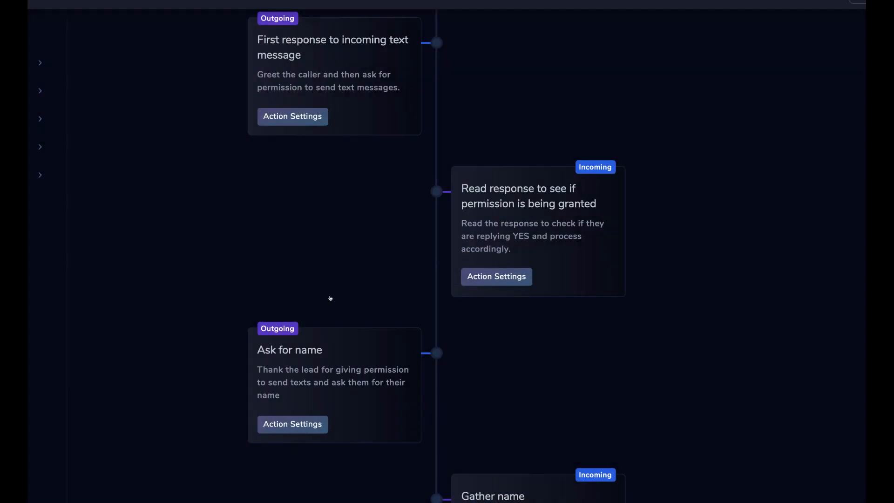
Reopen the permission check action's settings, check its response, contact update and admin notification fields, and close them
left_click(496, 277)
scroll(300, 242, "down", 4)
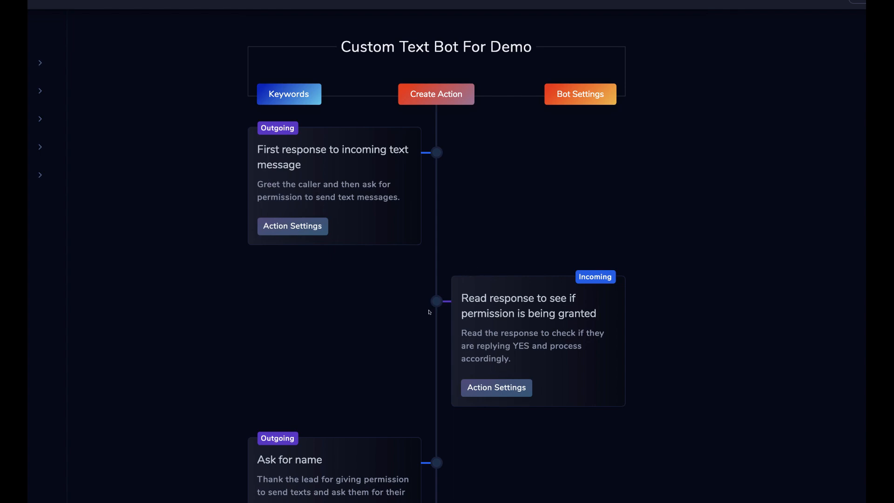
scroll(433, 327, "down", 8)
scroll(419, 325, "up", 8)
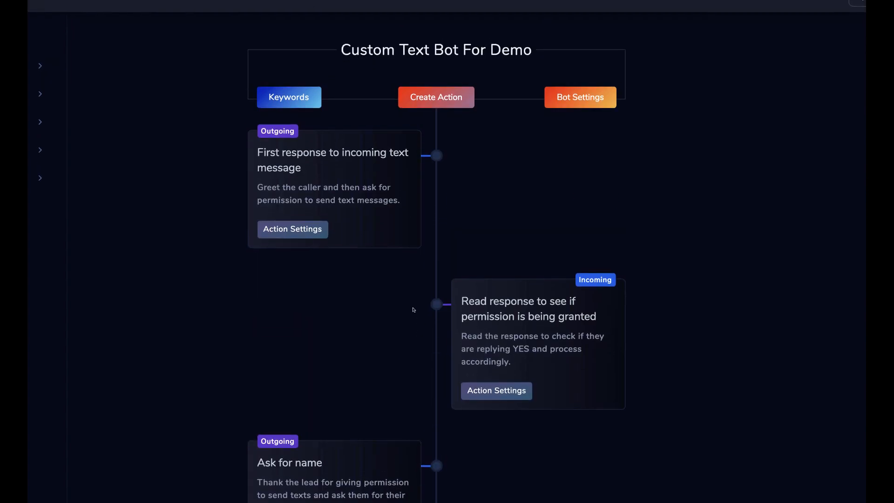
key("Return")
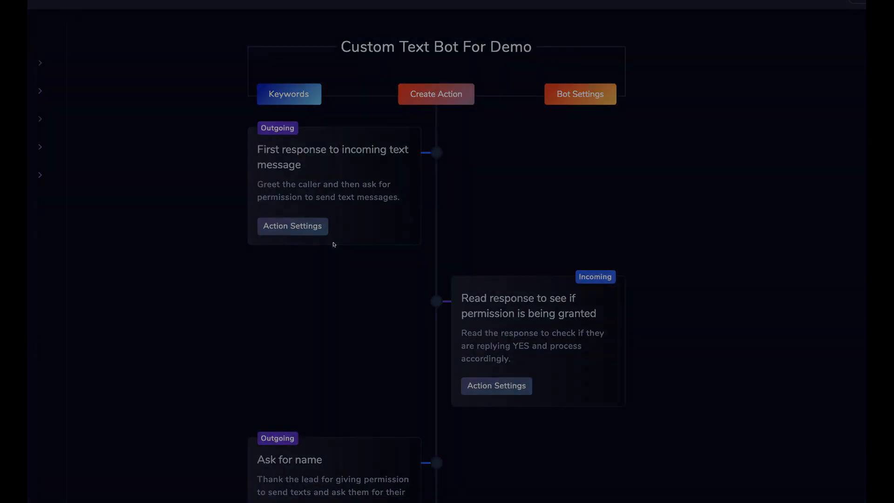
scroll(334, 243, "down", 5)
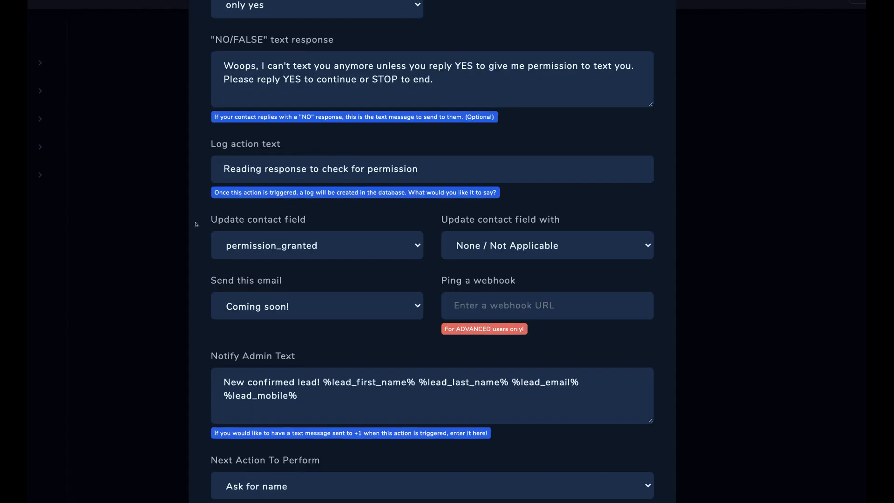
scroll(291, 255, "up", 5)
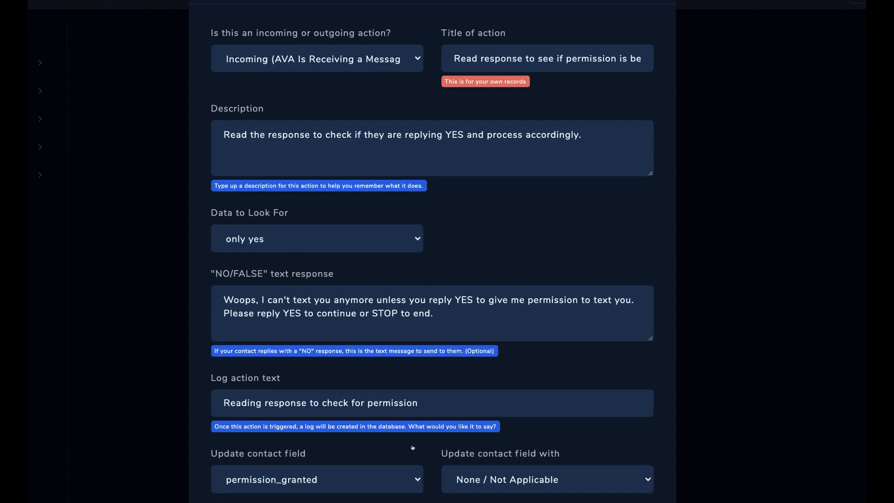
key("Escape")
Find the outgoing "Ask for name" action in the timeline and open its settings
scroll(424, 291, "down", 4)
scroll(423, 292, "down", 4)
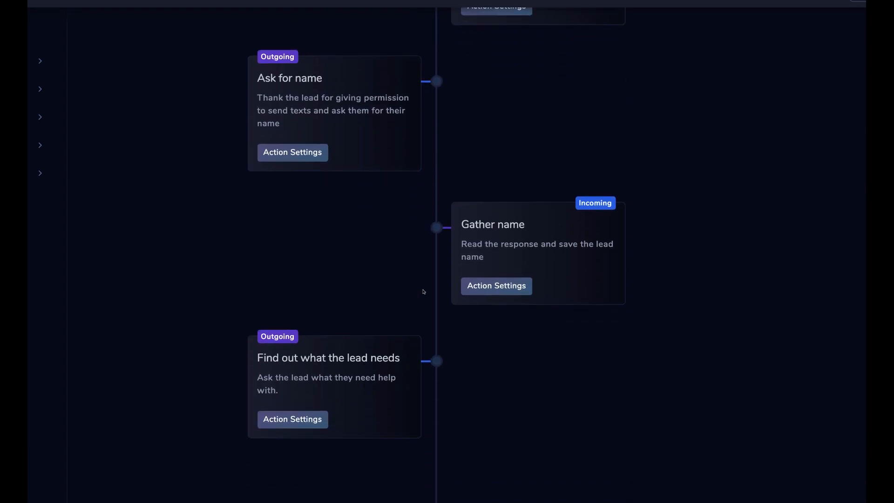
left_click_drag(224, 362, 222, 403)
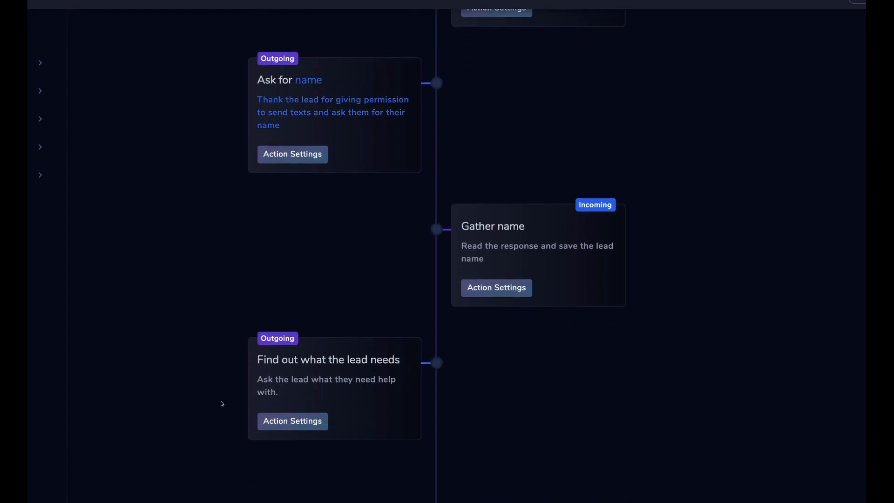
left_click(247, 380)
left_click(293, 154)
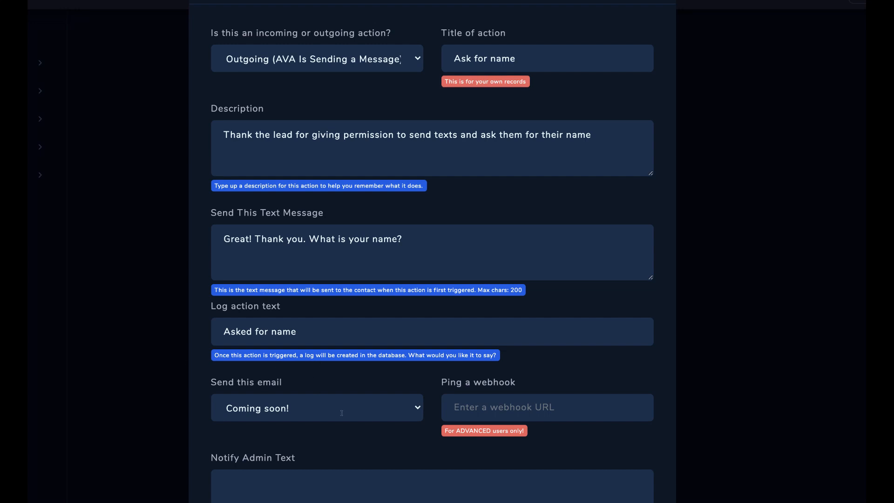
Review the "Ask for name" action's text message, log text and next action, and close its settings
scroll(233, 364, "down", 2)
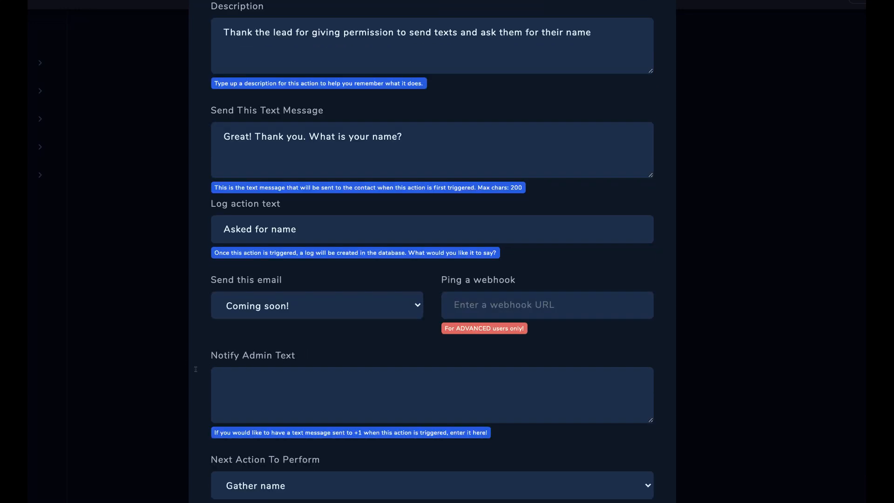
mouse_move(222, 136)
left_mouse_down()
mouse_move(406, 136)
mouse_move(254, 137)
left_mouse_up()
left_click(406, 137)
left_click(255, 136)
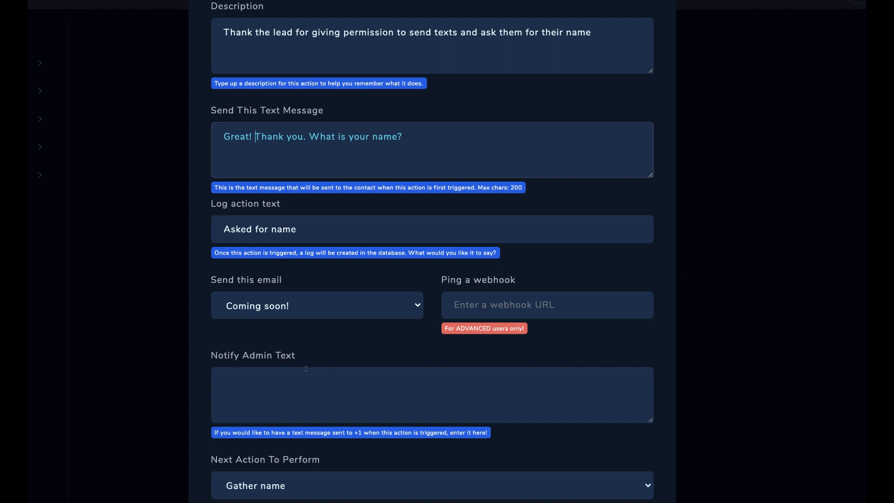
key("Tab")
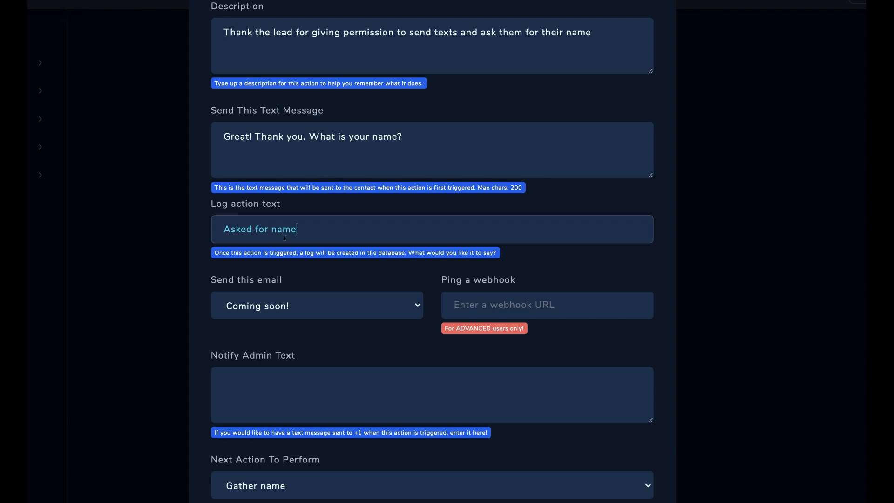
scroll(304, 256, "up", 2)
scroll(306, 257, "down", 2)
scroll(298, 368, "up", 2)
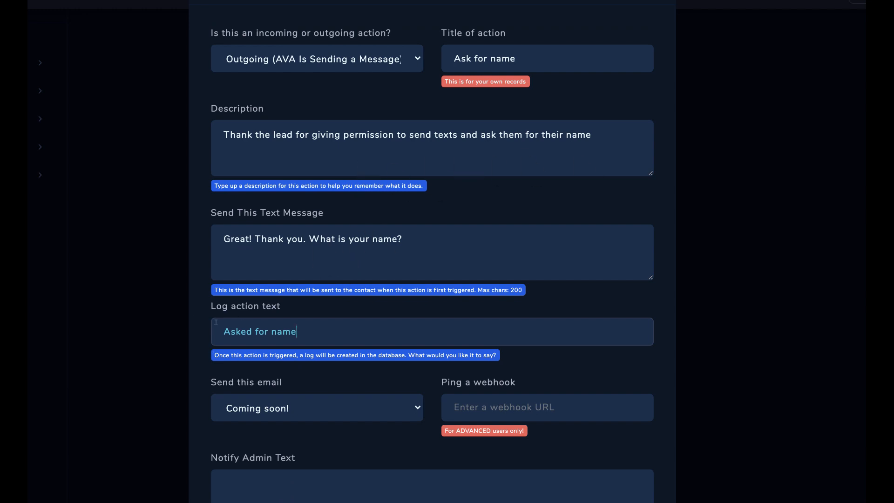
scroll(291, 315, "down", 2)
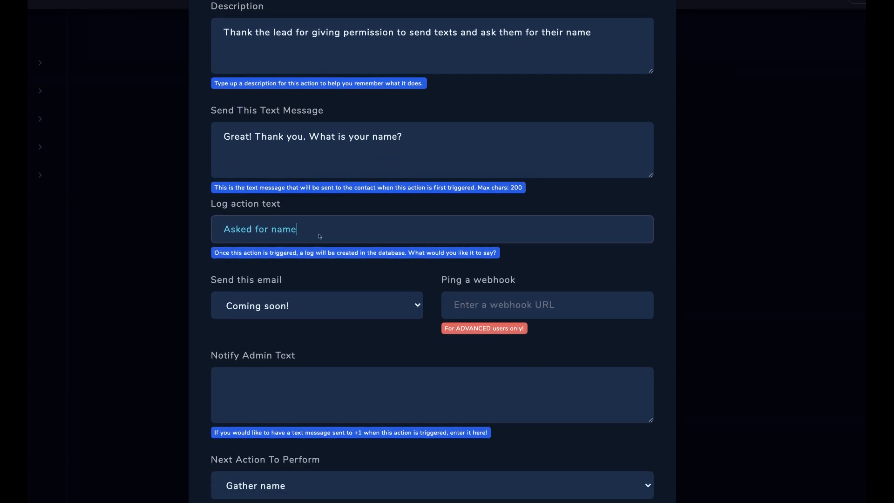
key("Escape")
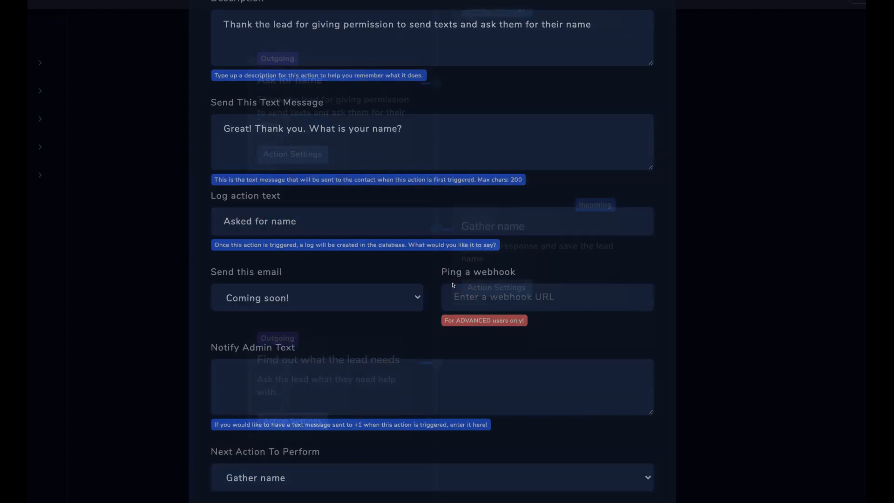
Open the incoming "Gather name" action's settings and check the options for the data to look for
scroll(444, 340, "down", 1)
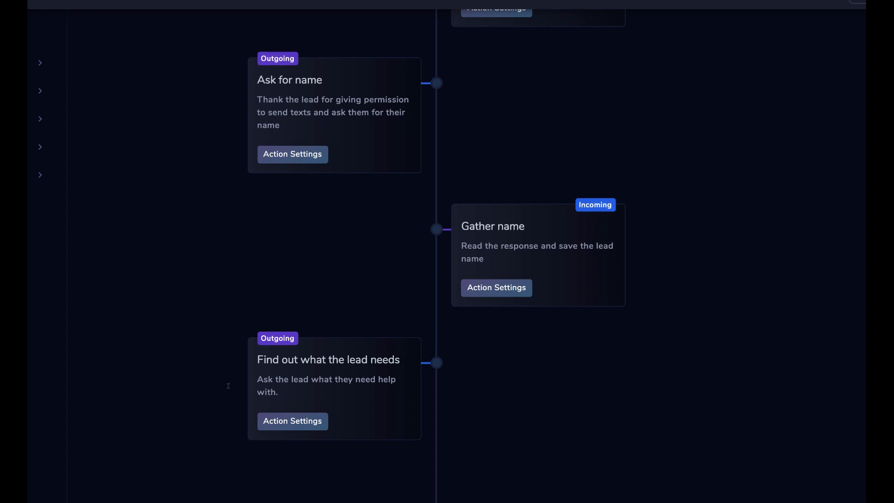
left_click(496, 287)
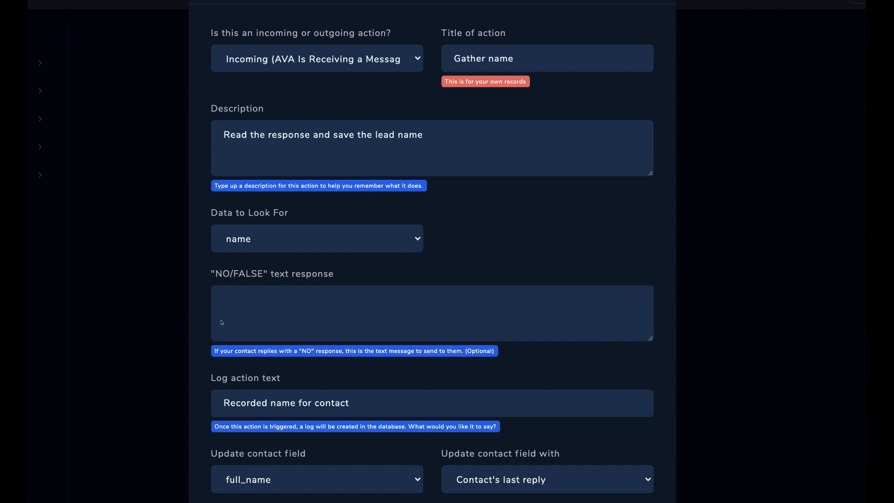
left_click(251, 236)
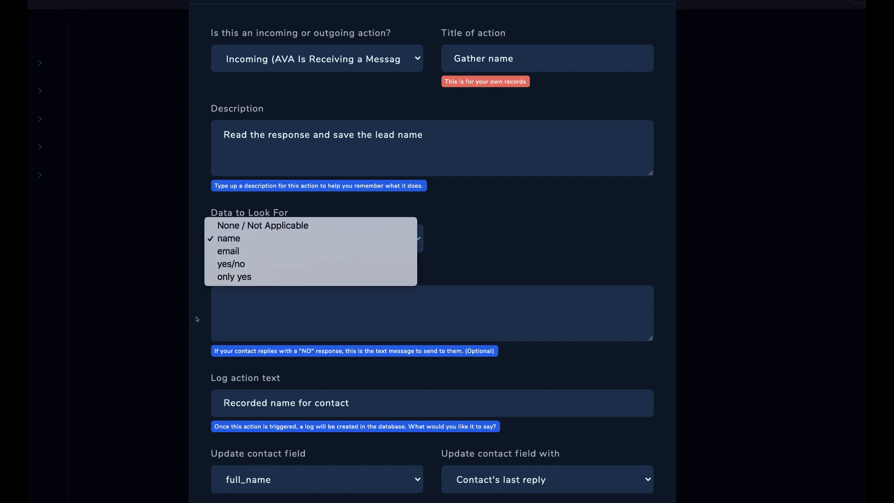
left_click(198, 320)
scroll(334, 324, "down", 1)
scroll(334, 324, "down", 1)
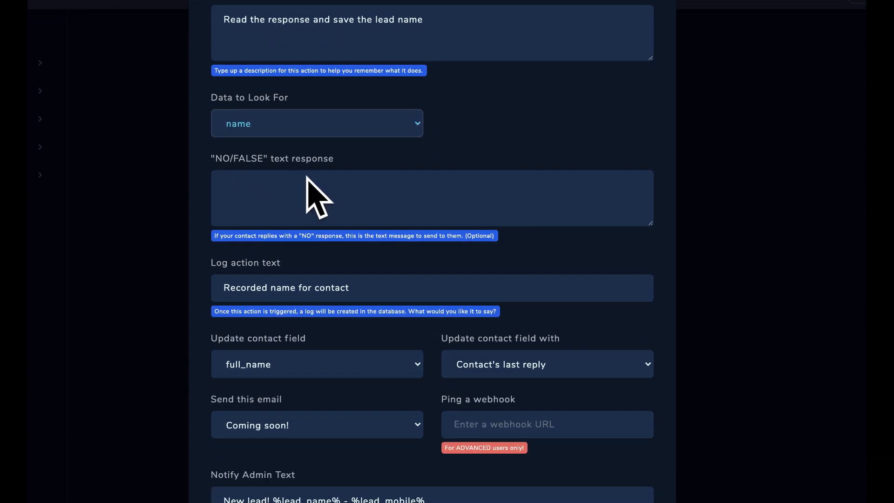
Switch the "Gather name" action's data to look for to email and back to name
left_click(215, 121)
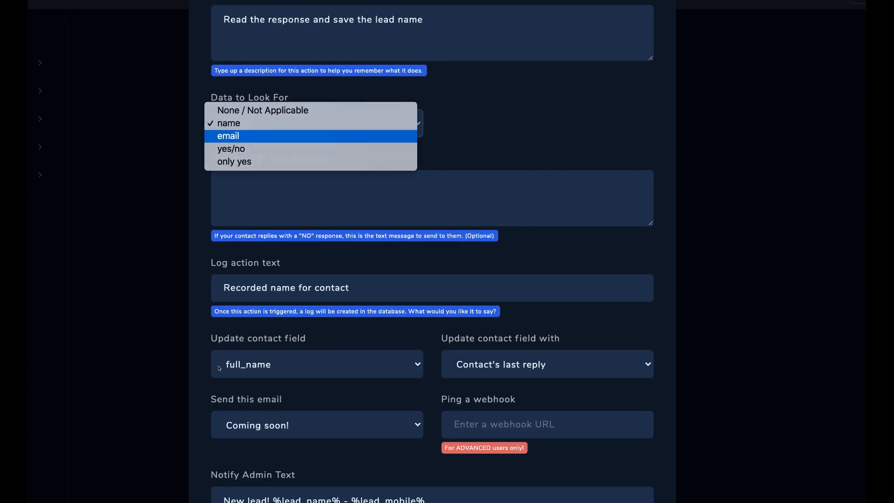
left_click(219, 135)
left_click(212, 126)
key("Return")
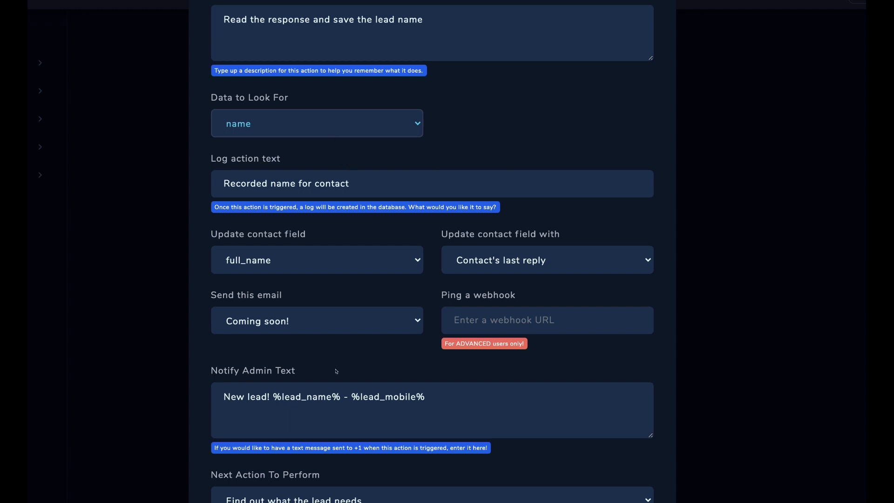
left_click(224, 131)
left_click(224, 124)
scroll(334, 381, "down", 1)
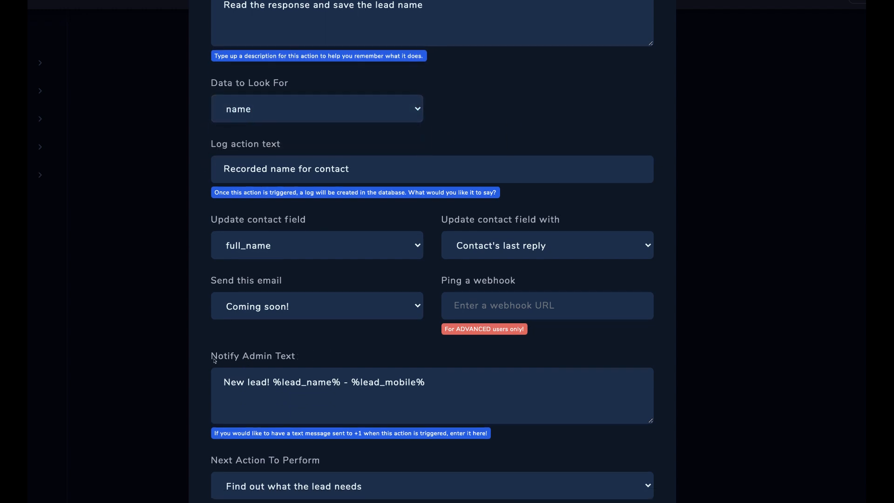
Look through the contact fields the "Gather name" action can update without changing the selection
scroll(228, 327, "up", 1)
scroll(367, 314, "down", 1)
scroll(232, 314, "up", 3)
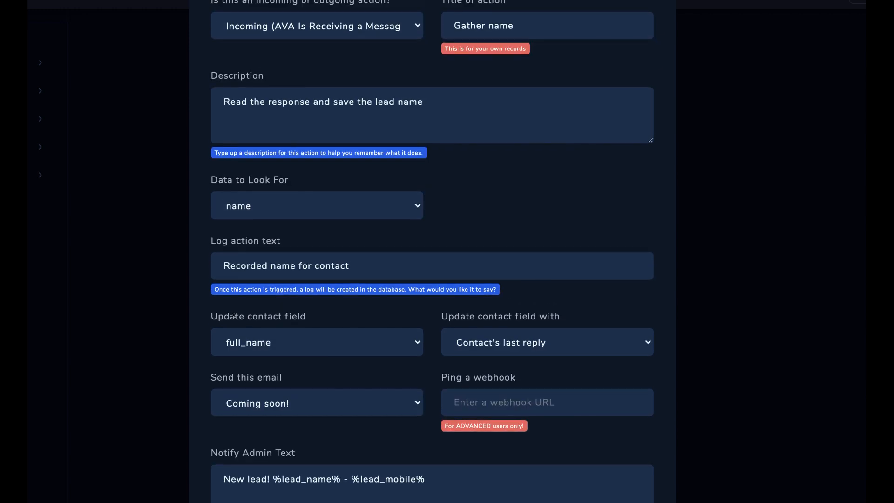
scroll(275, 378, "down", 3)
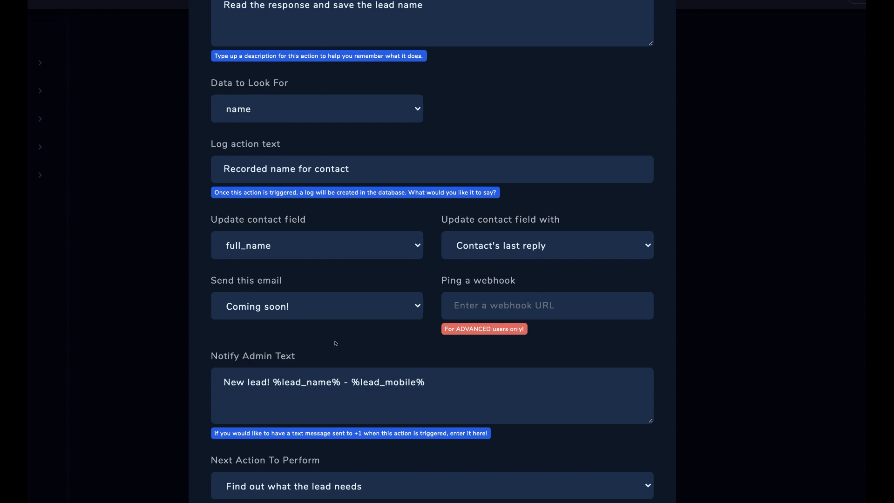
left_click(242, 247)
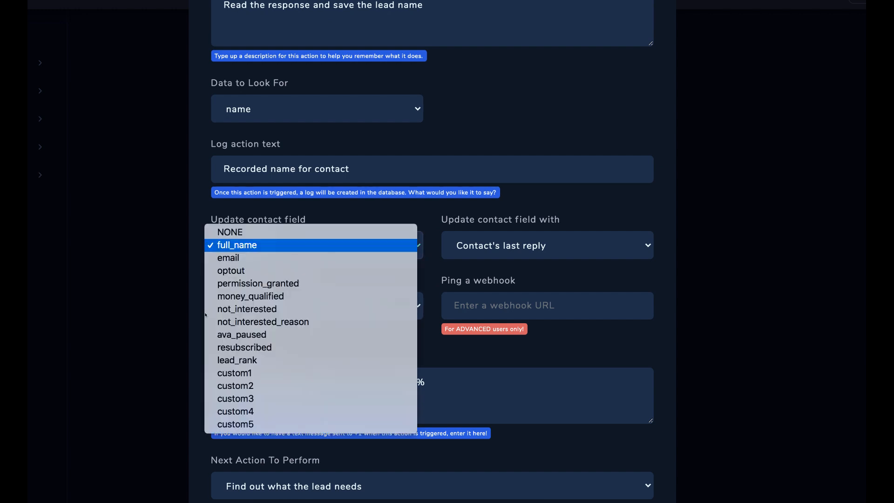
left_click(203, 315)
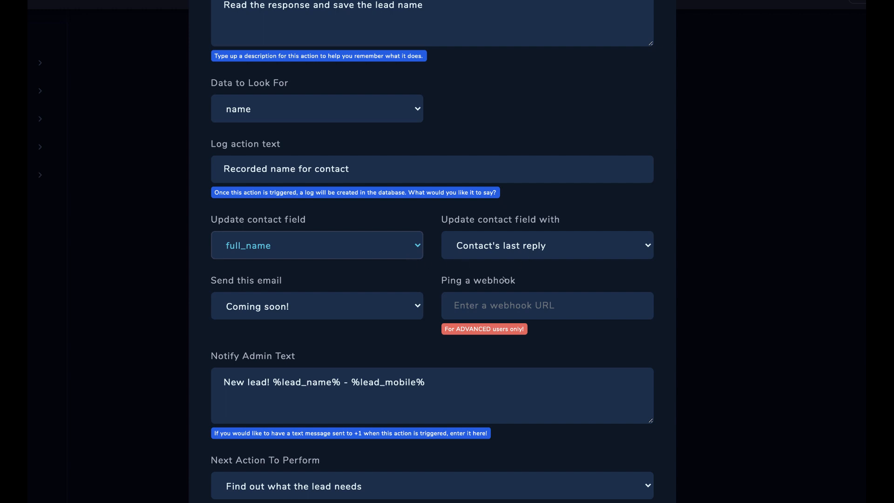
key("space")
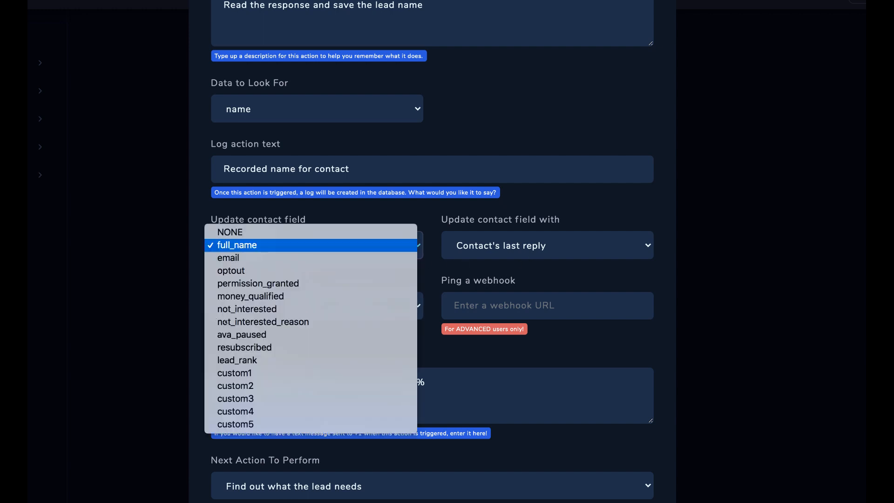
key("Escape")
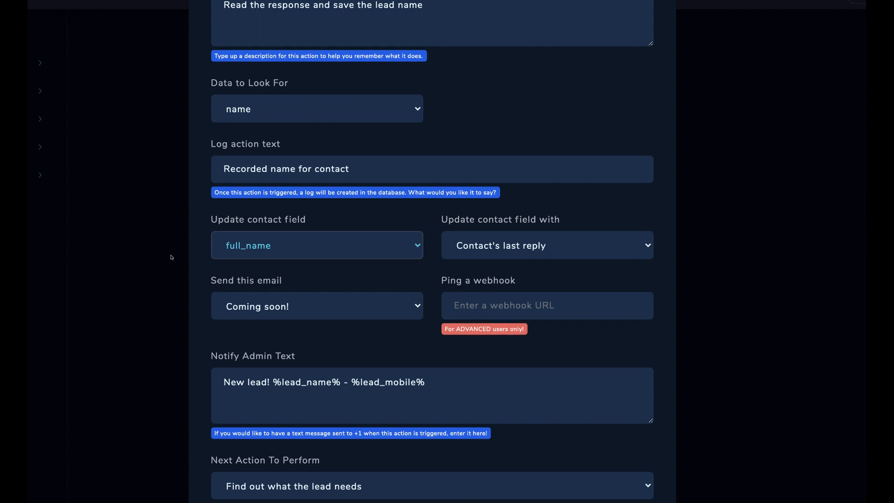
Examine the lead name placeholder in the "Gather name" action's admin notification text and the matching contact field
left_click_drag(442, 382, 222, 383)
left_click_drag(195, 245, 227, 247)
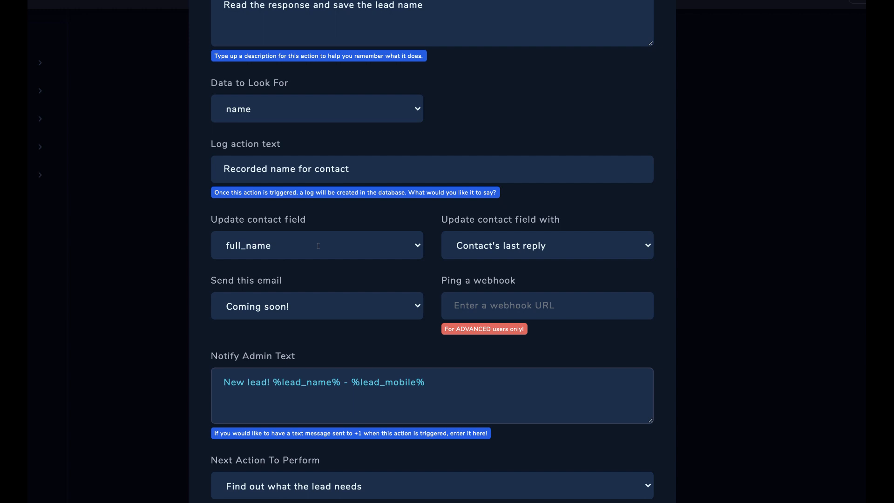
left_click_drag(341, 382, 273, 382)
left_click(273, 382)
left_click_drag(332, 382, 283, 382)
left_click(303, 382)
left_click(283, 382)
Switch the "Gather name" action's contact field update to a custom value and back to the contact's last reply
scroll(254, 193, "up", 3)
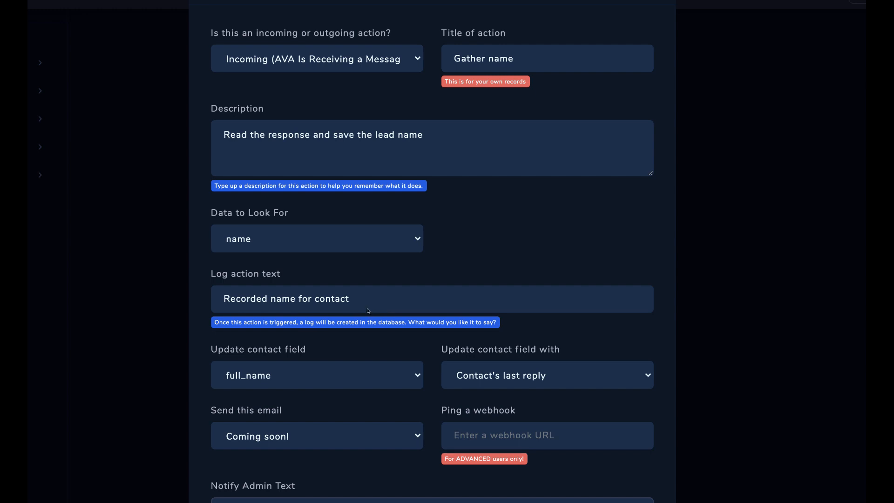
scroll(317, 400, "down", 3)
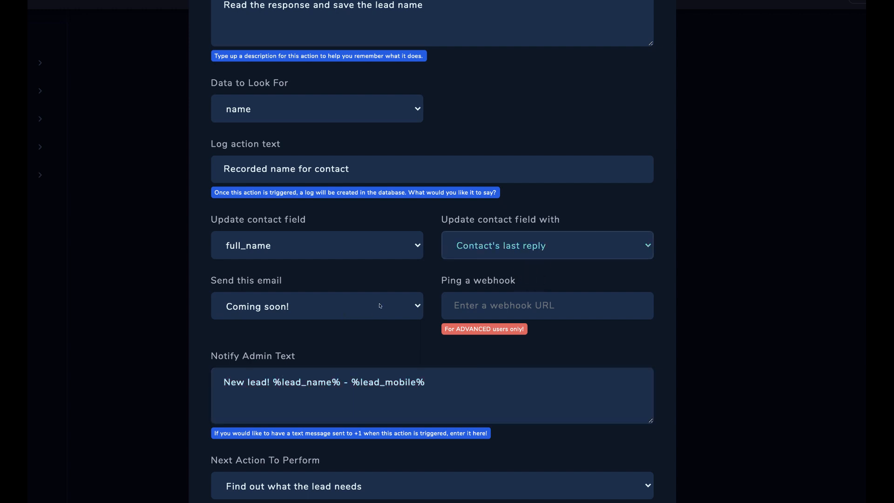
key("space")
key("Down")
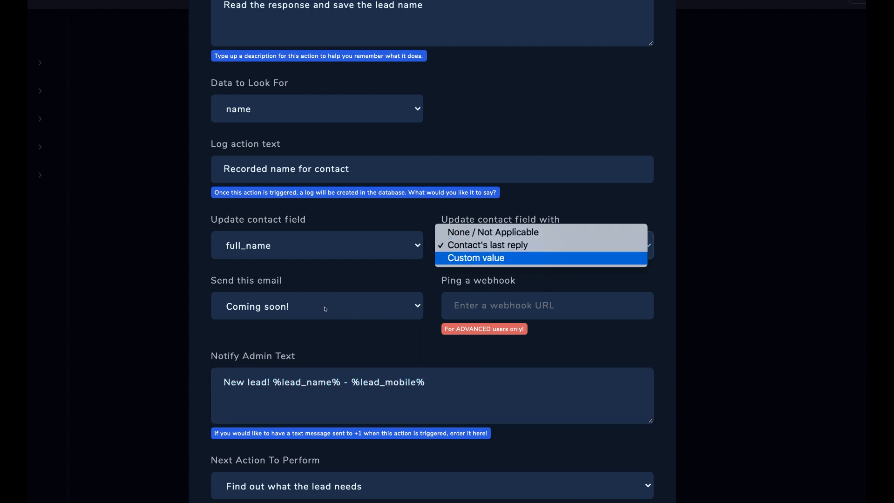
key("Return")
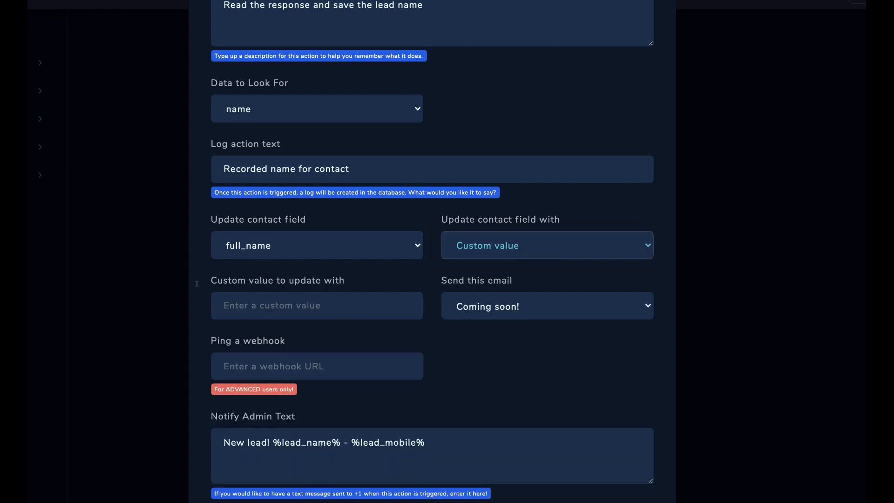
key("Tab")
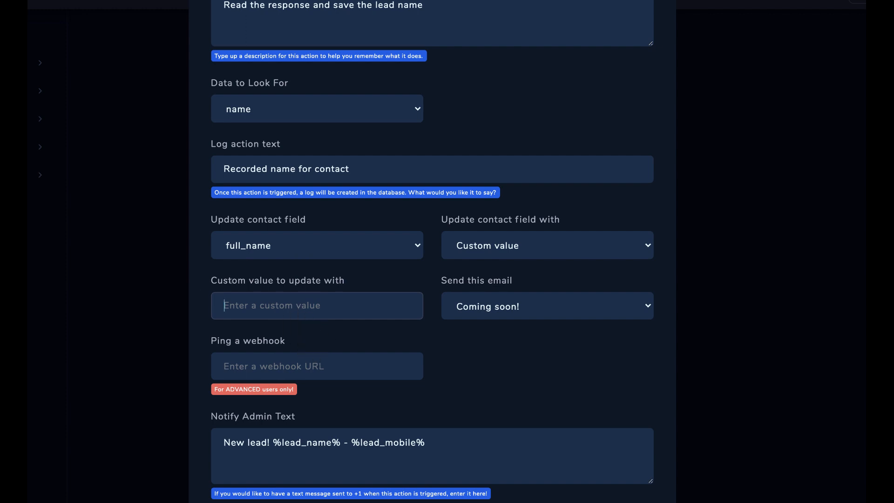
left_click(514, 255)
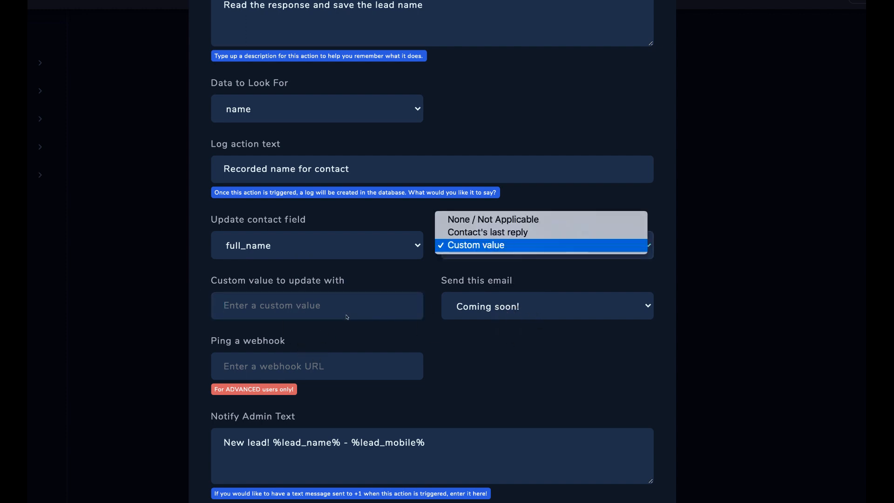
key("Return")
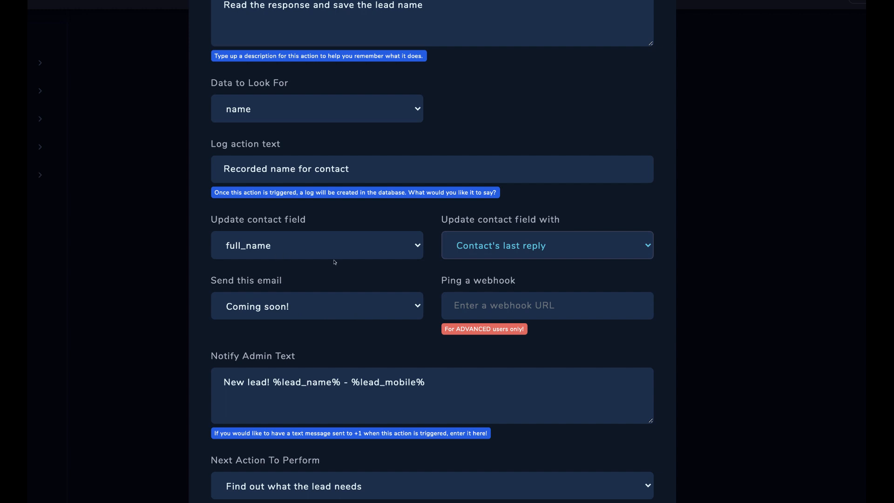
left_click(215, 167)
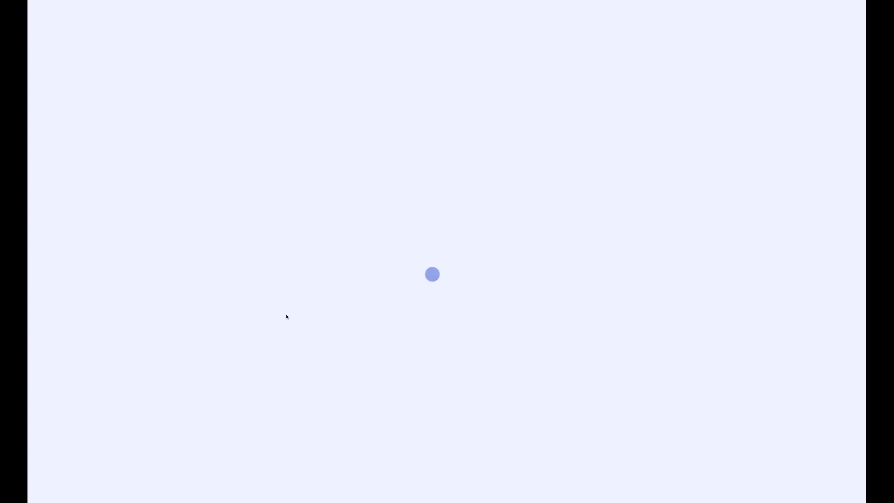
Open the outgoing "Find out what the lead needs" action's settings and review its text message, log text, admin notification and next action
scroll(428, 303, "down", 8)
scroll(428, 302, "down", 1)
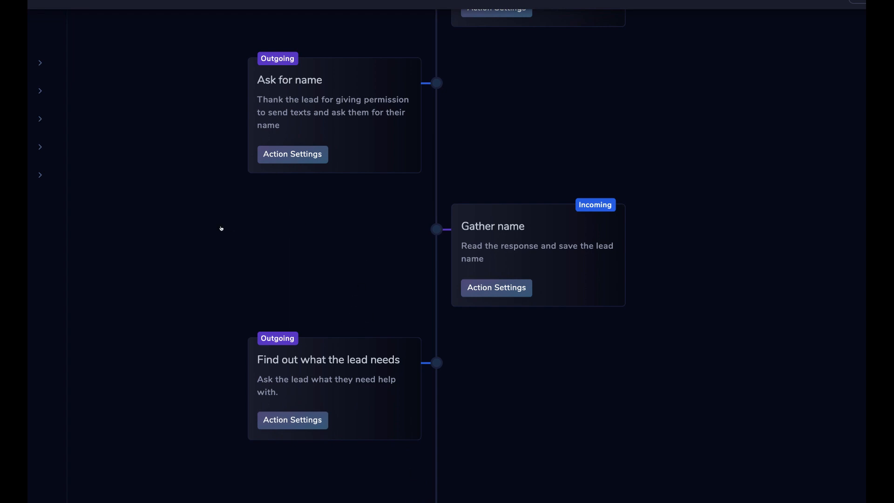
left_click(292, 420)
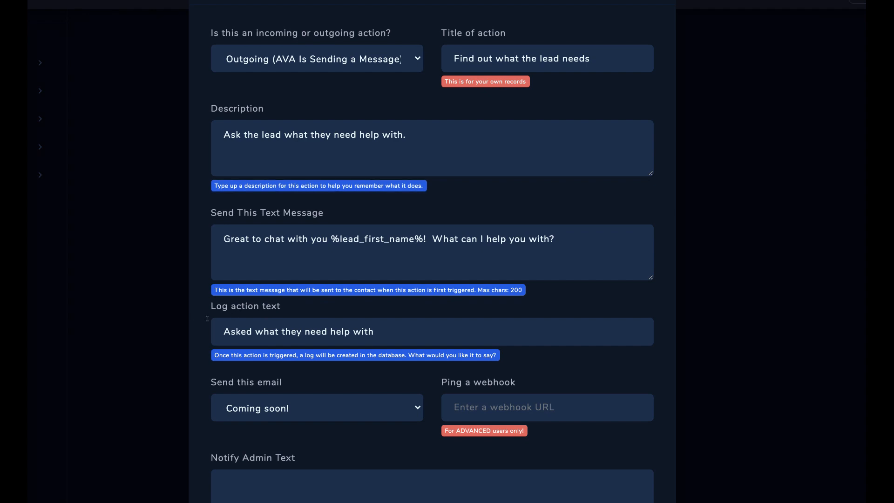
left_click_drag(222, 239, 379, 316)
left_click(356, 265)
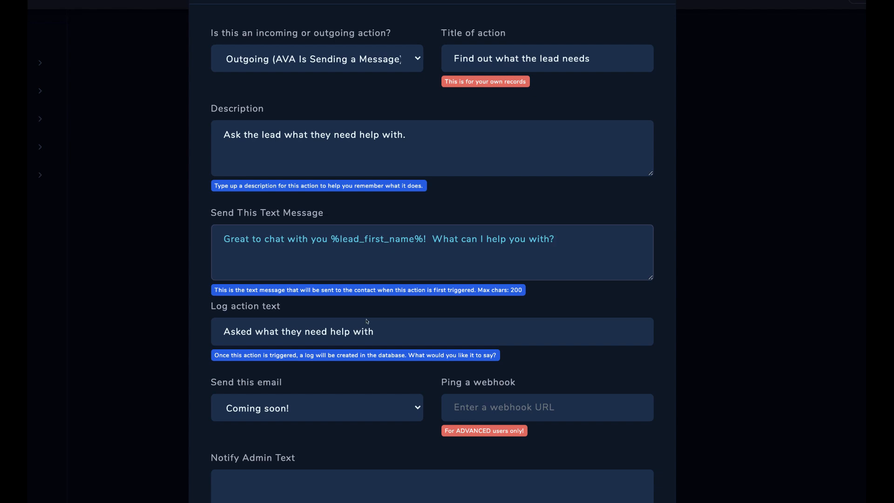
scroll(368, 318, "down", 2)
scroll(373, 319, "up", 2)
scroll(384, 332, "down", 2)
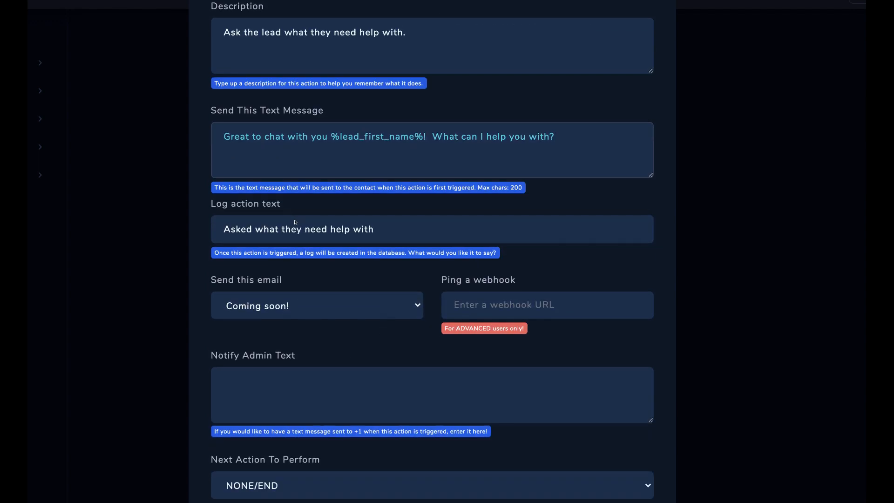
scroll(225, 191, "up", 1)
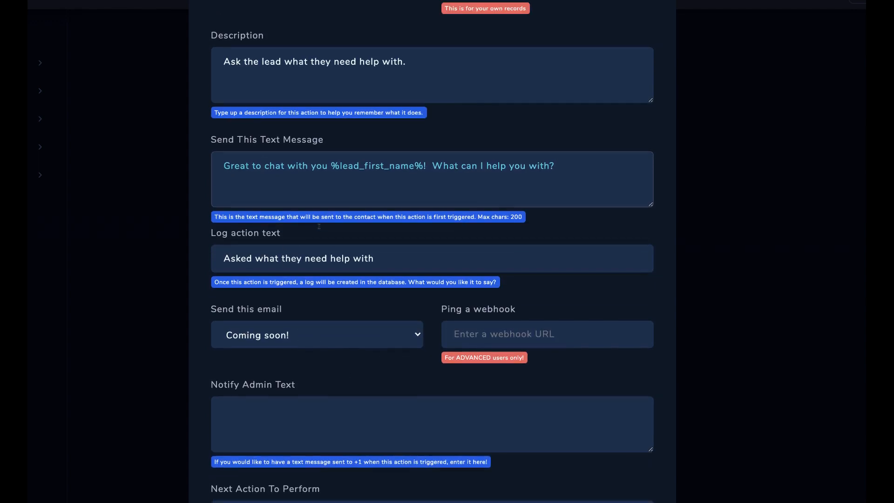
scroll(279, 210, "down", 1)
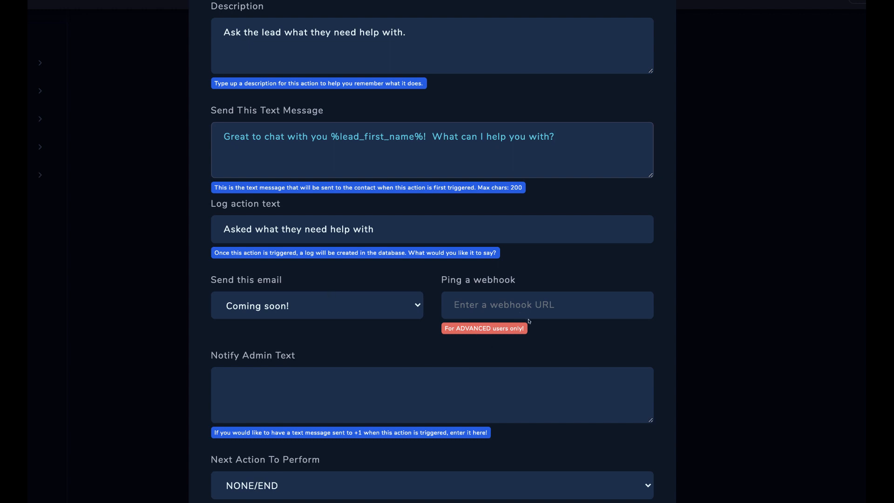
key("Escape")
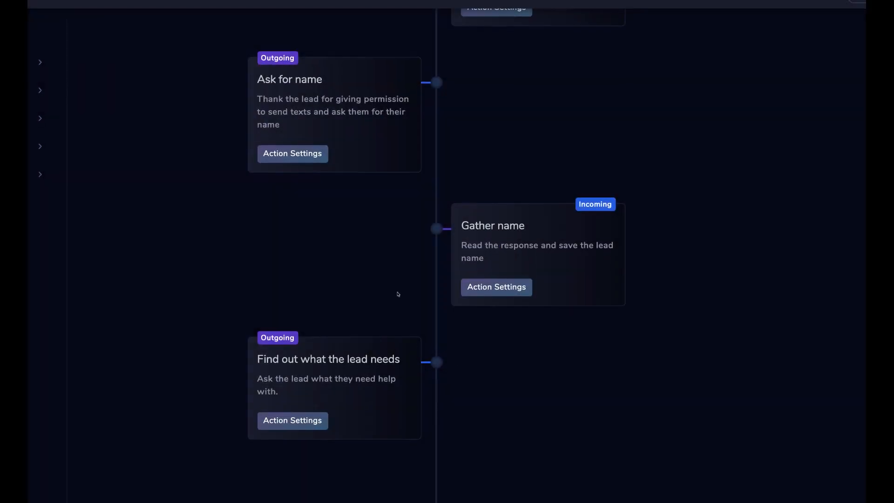
Replace the closing question in the "Find out what the lead needs" action's text message with "What is your email address?"
scroll(397, 294, "down", 2)
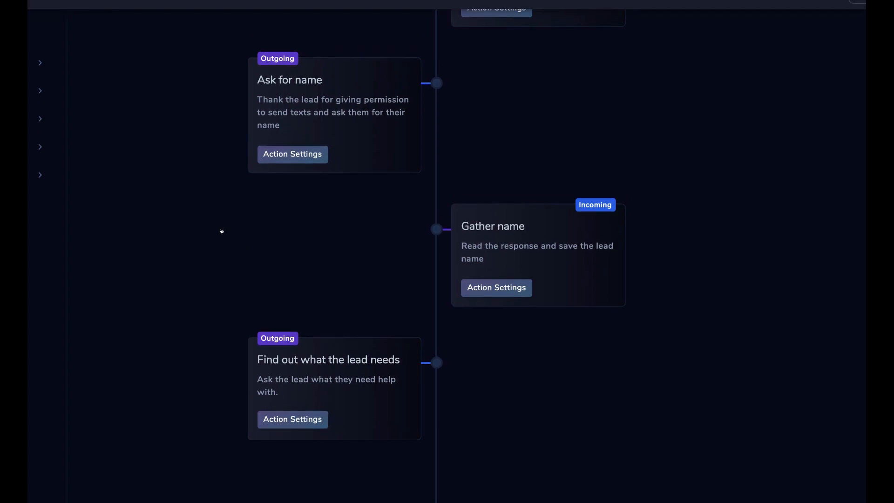
left_click(292, 421)
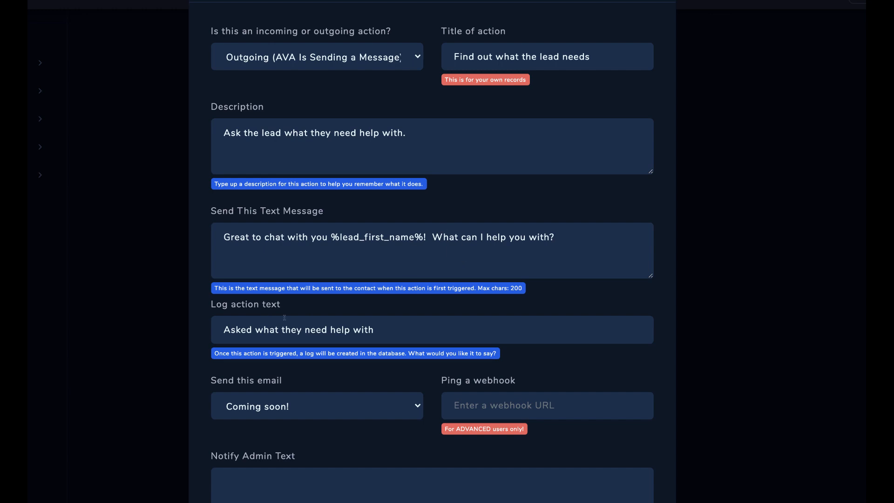
scroll(284, 318, "down", 2)
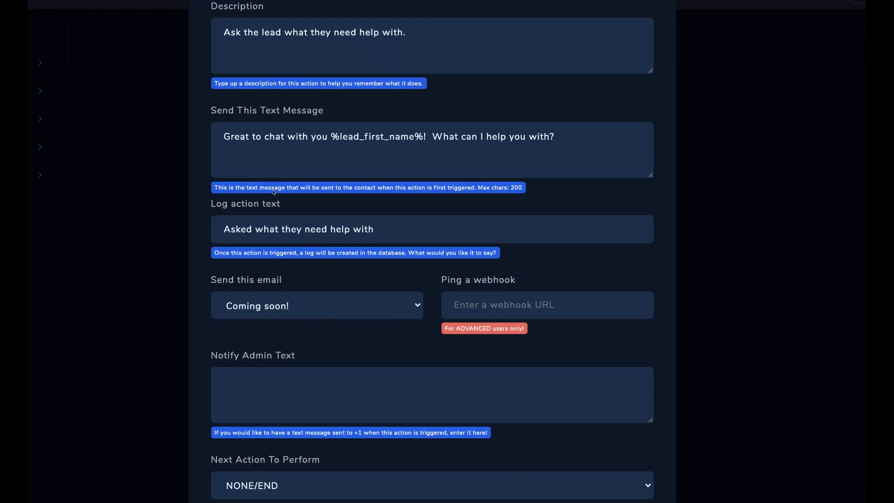
scroll(276, 191, "up", 2)
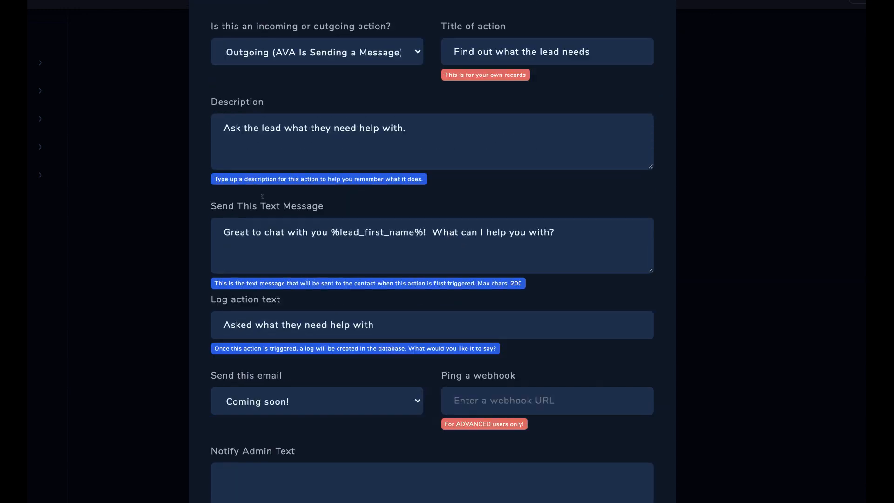
left_click(478, 239)
left_click_drag(555, 239, 429, 239)
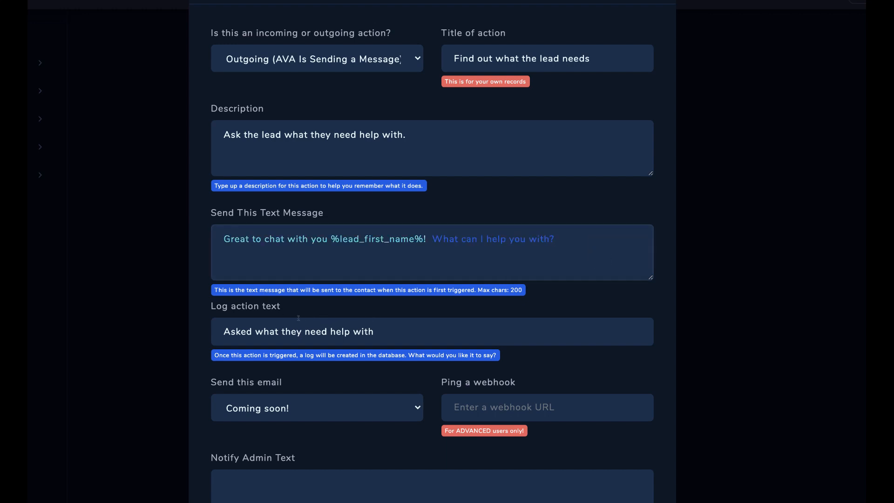
type("What is your email address?")
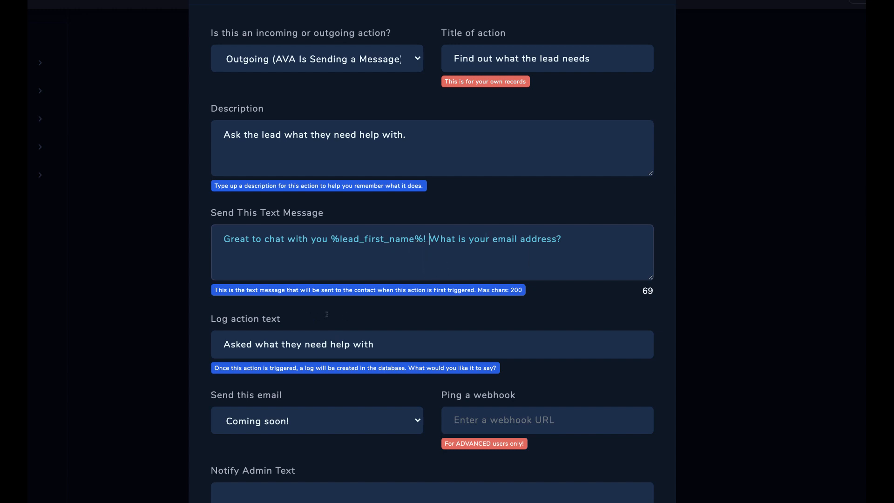
Change the same outgoing action's log text to "Asked for email"
scroll(363, 318, "down", 2)
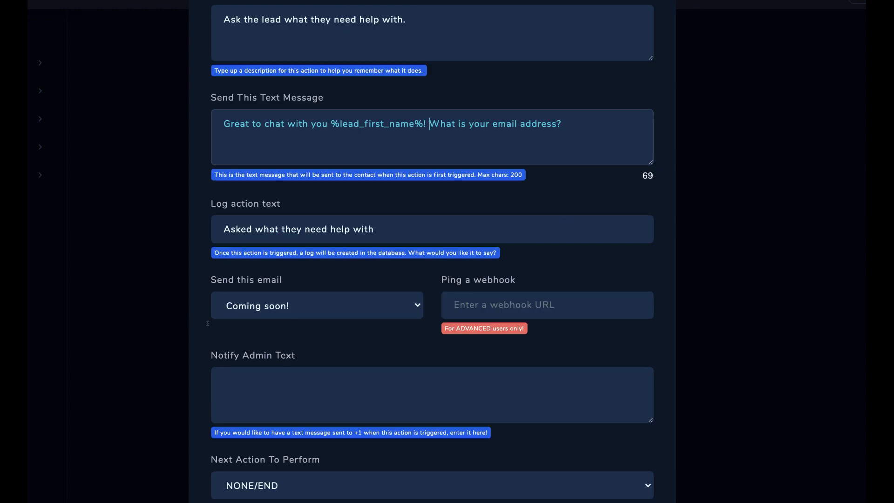
left_click_drag(377, 229, 215, 229)
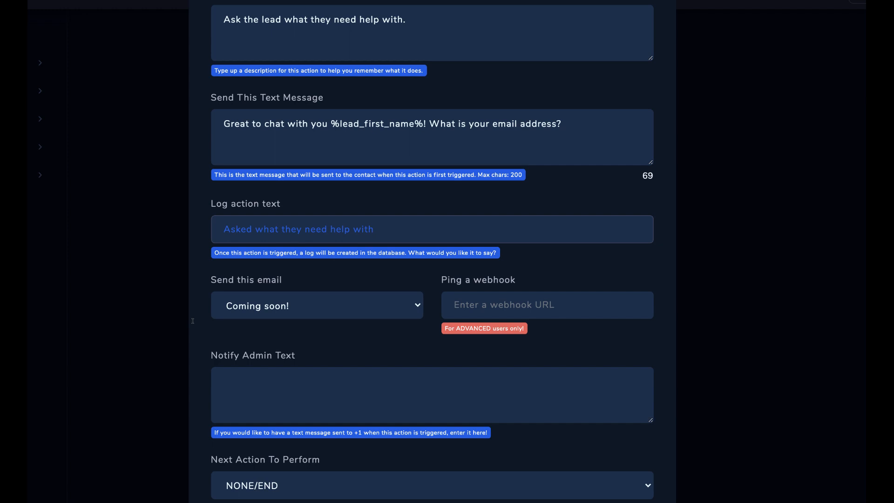
type("Asked for email")
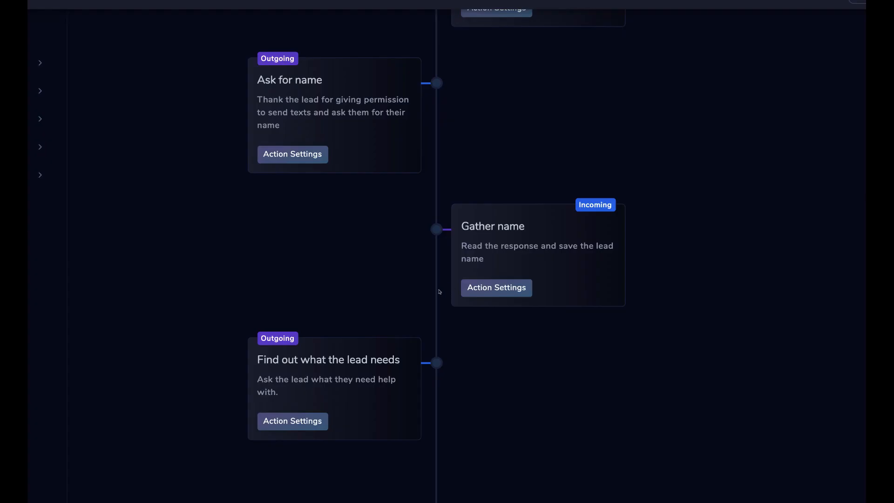
Start a new action in the custom text bot and set it as incoming
scroll(438, 291, "up", 8)
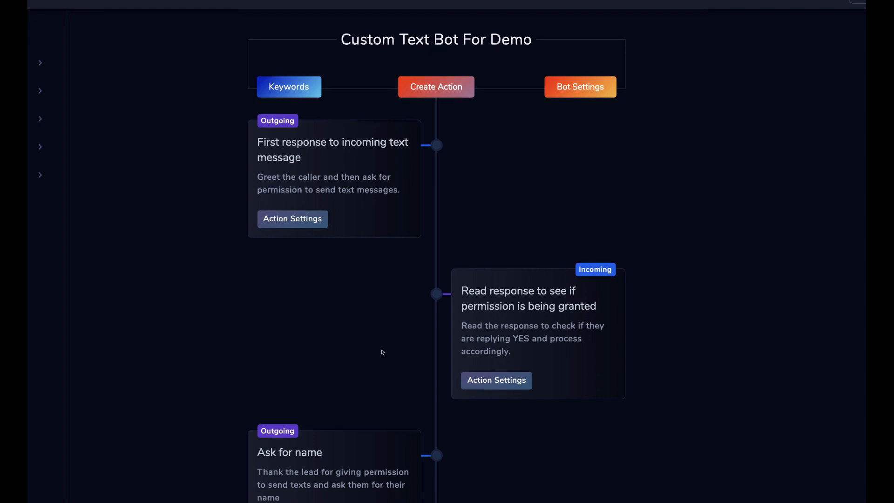
scroll(717, 222, "down", 8)
scroll(724, 224, "up", 1)
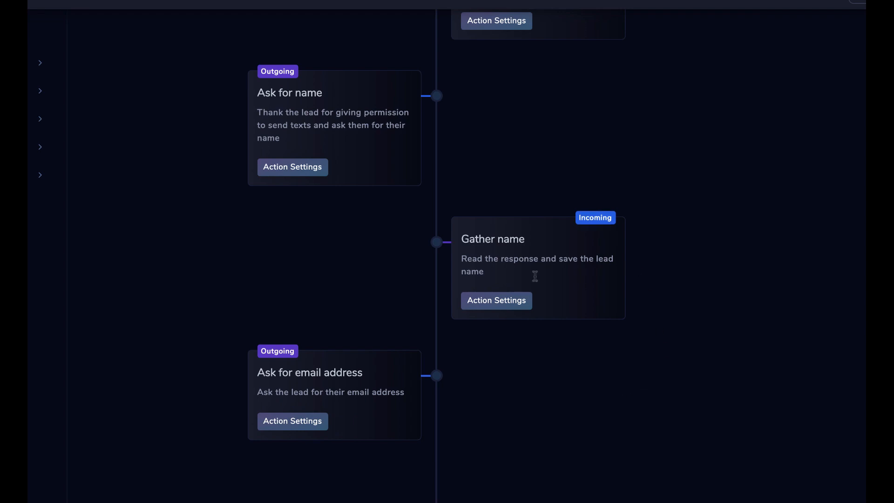
scroll(518, 181, "up", 8)
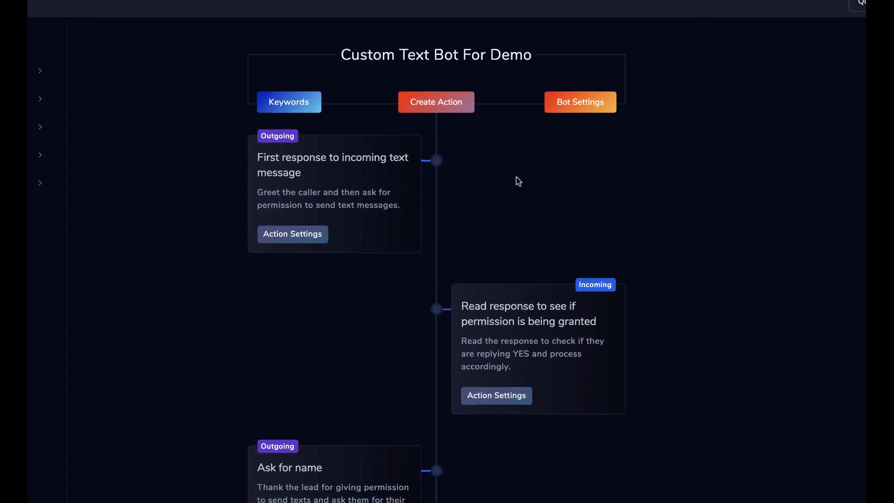
left_click(432, 101)
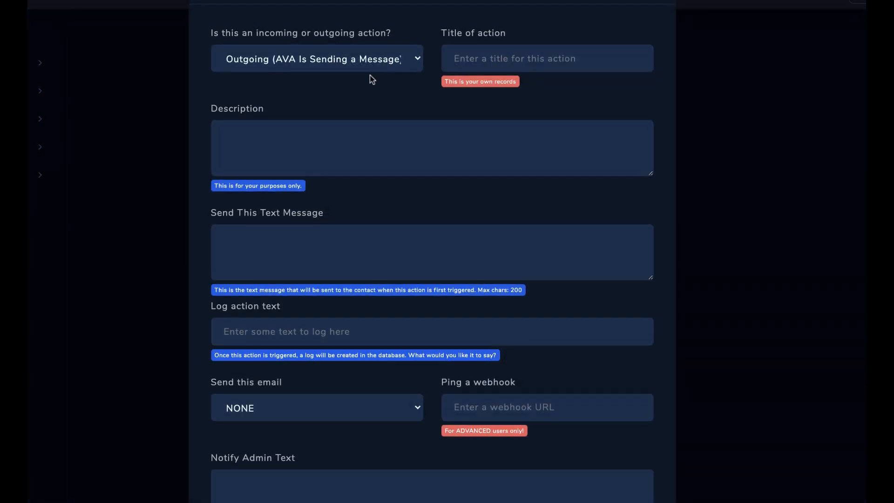
left_click(370, 65)
left_click(291, 70)
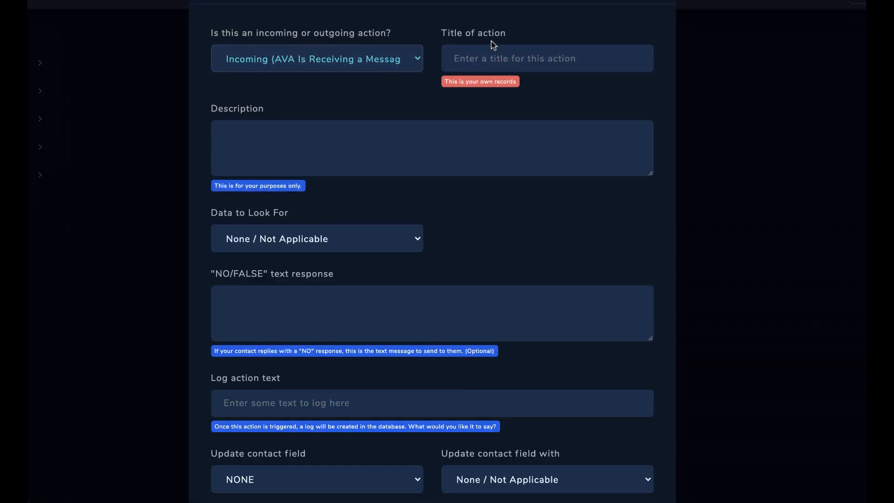
Title the new action "Gather email" and describe it as "Read the response, save email and continue."
left_click(488, 59)
type("Gath")
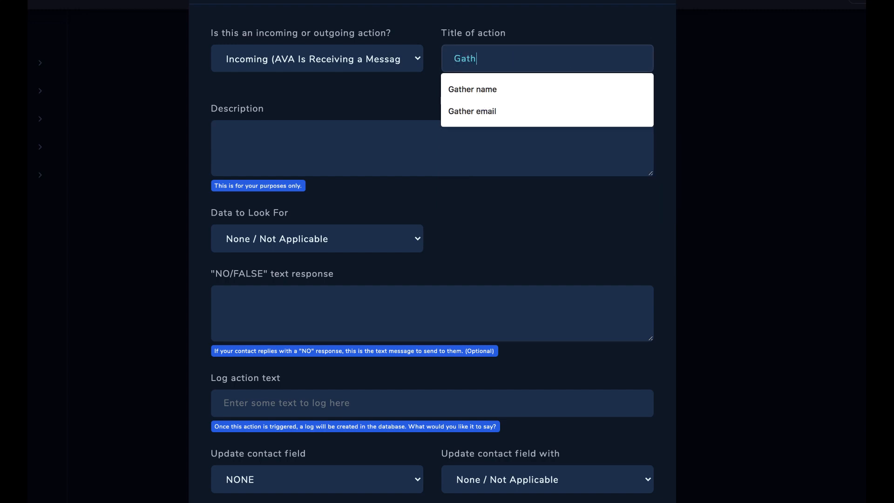
type("er email")
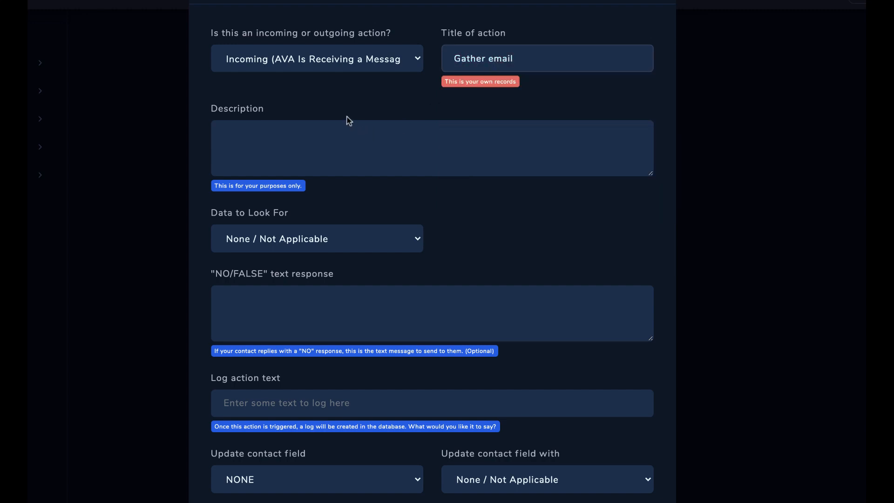
left_click(314, 155)
type("Read ")
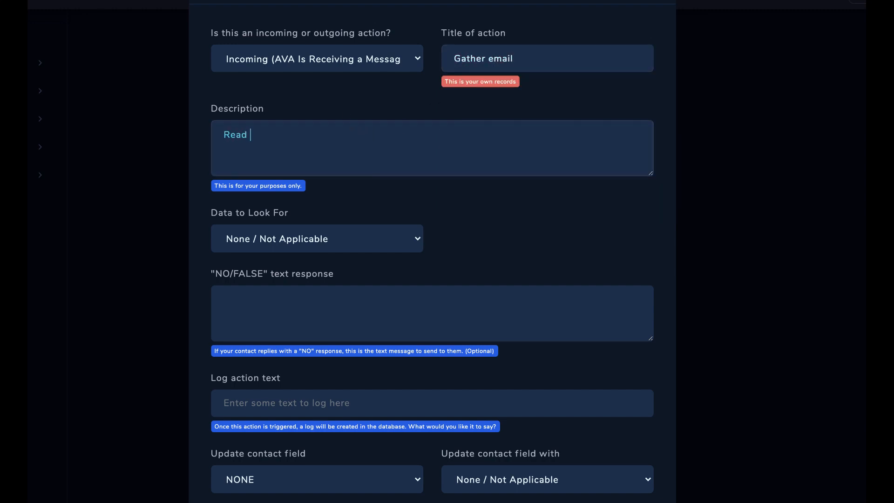
type("the response, save email and continue.")
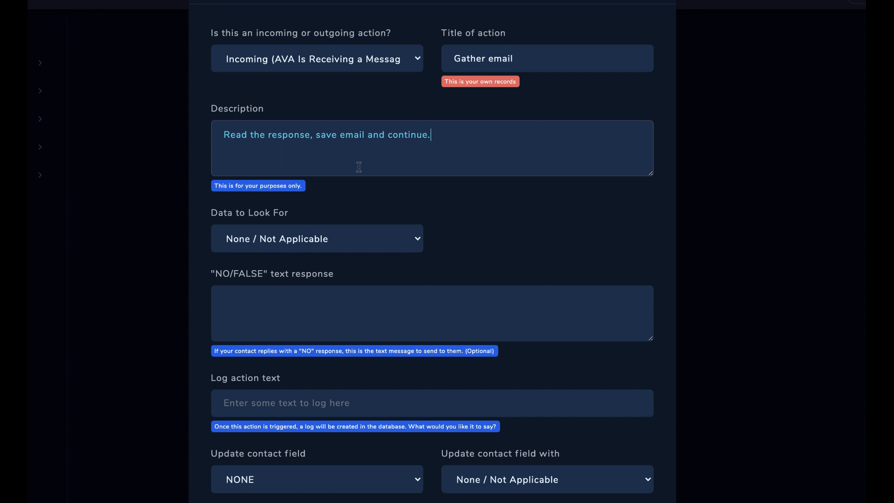
Set the "Gather email" action's data to look for to email
scroll(468, 272, "down", 4)
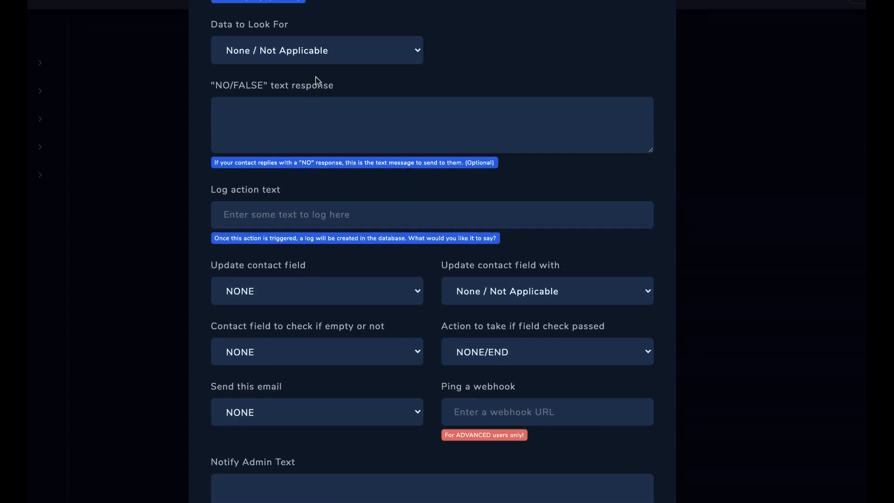
left_click(285, 49)
left_click(244, 76)
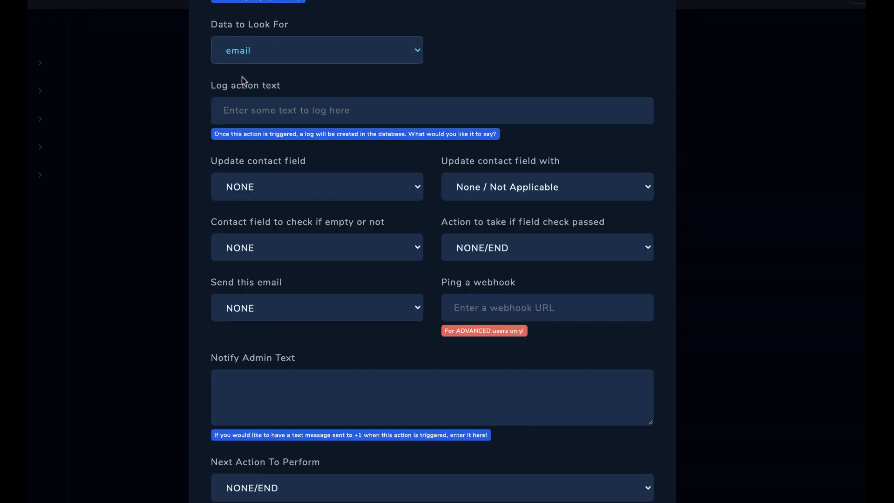
Set the "Gather email" action's log text to "Checking for email" and update the contact's email field with the contact's last reply
left_click(322, 111)
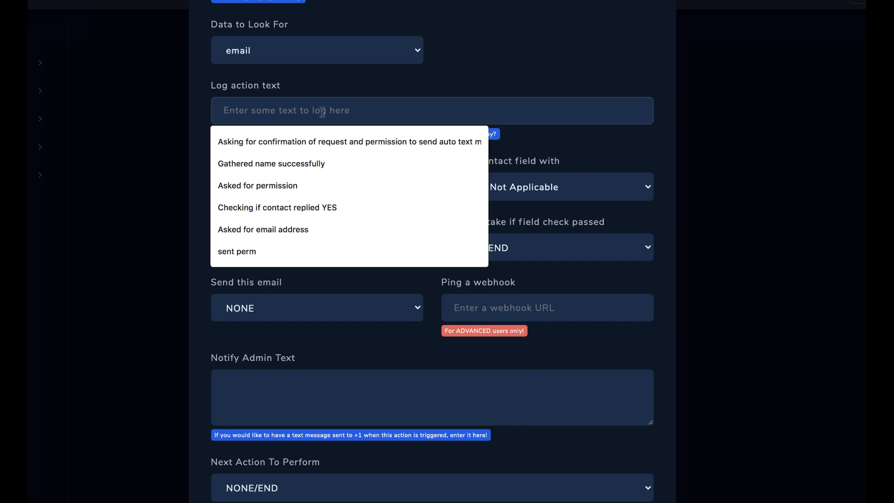
type("Checking for email")
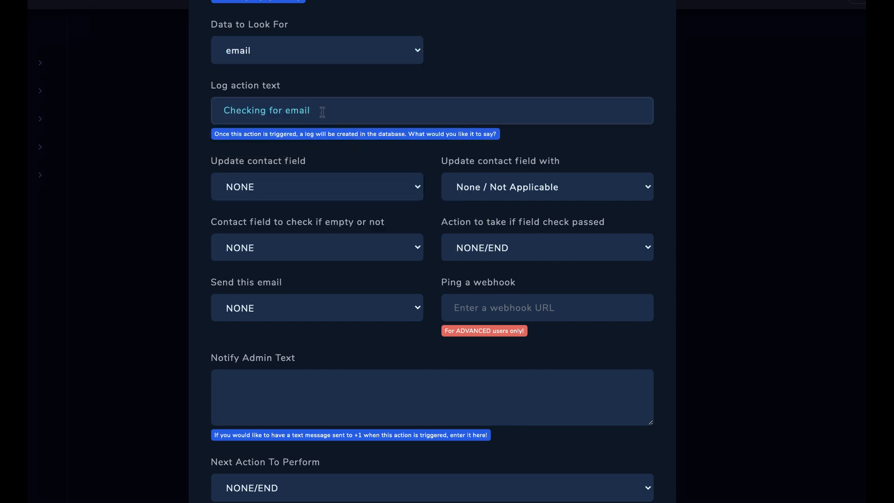
left_click(285, 187)
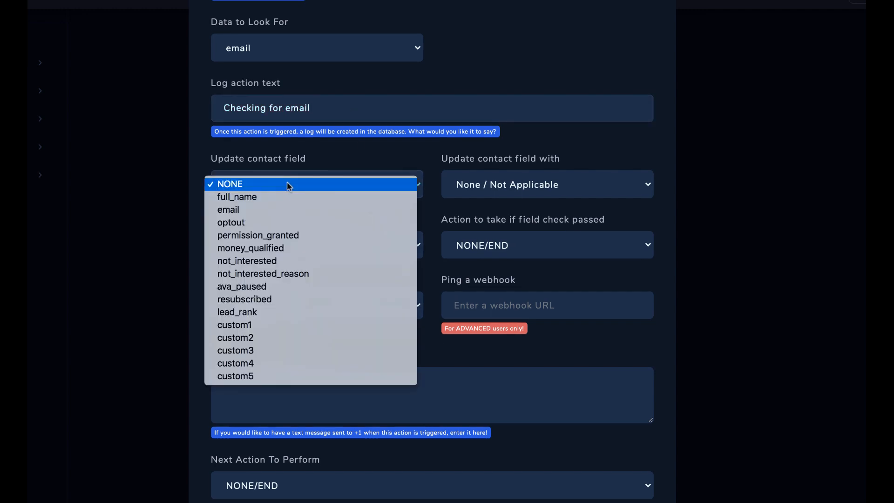
left_click(286, 210)
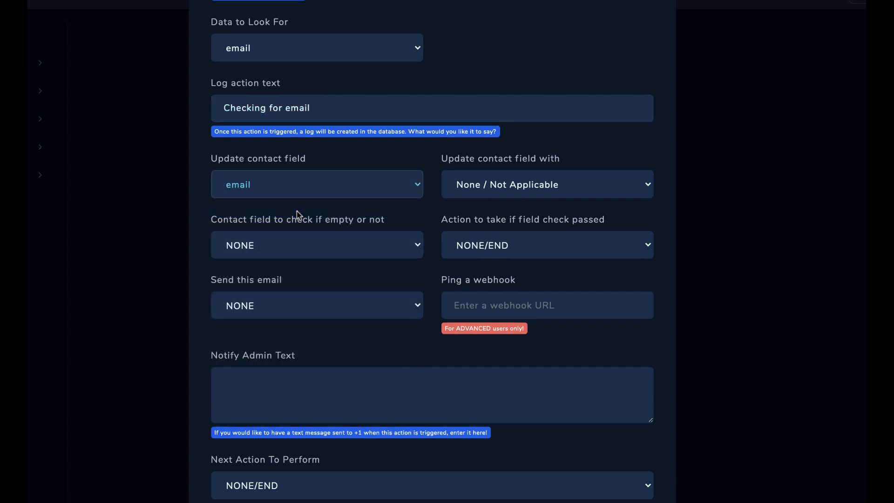
left_click(574, 184)
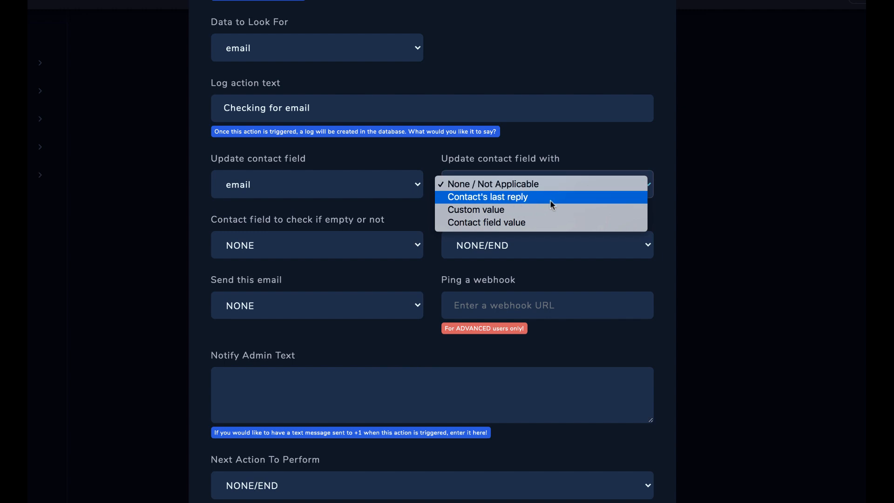
left_click(486, 197)
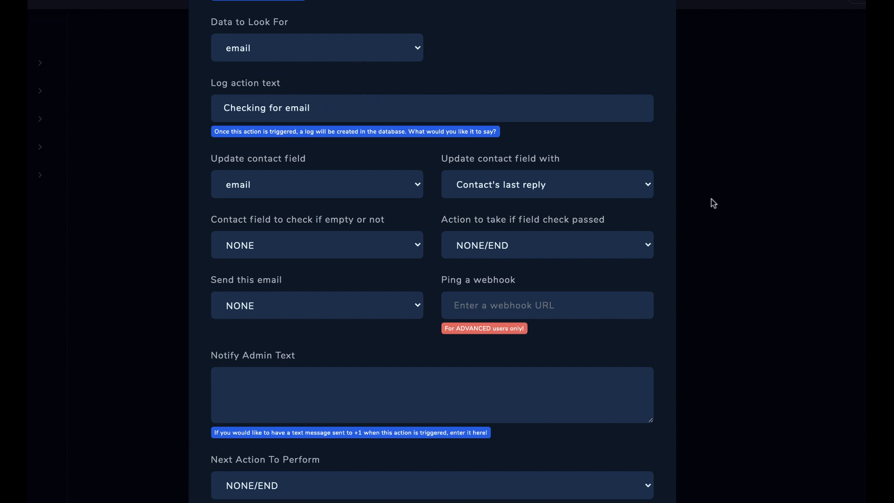
left_click(251, 185)
left_click(250, 185)
left_click(597, 146)
left_click_drag(209, 221, 619, 217)
left_click(619, 219)
Set the "Gather email" action's admin notification text to "Captured email address for %lead_name% - %lead_email" and save the action
left_click(291, 382)
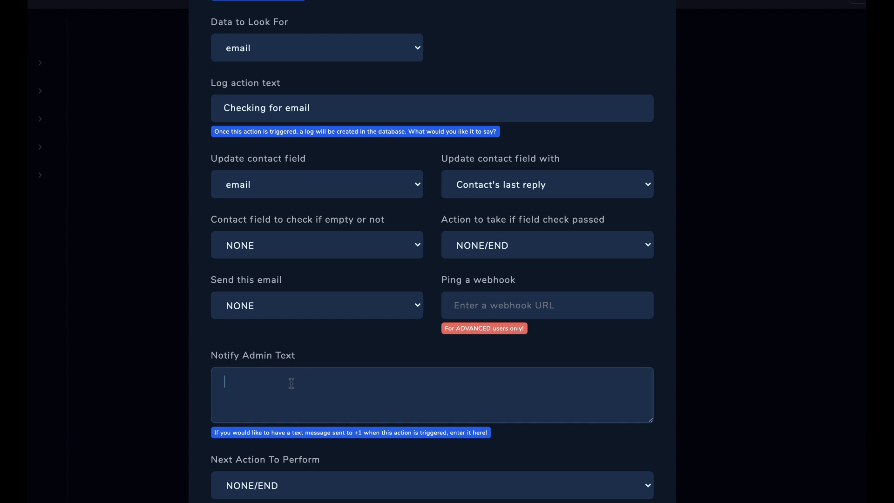
type("Captured email address for")
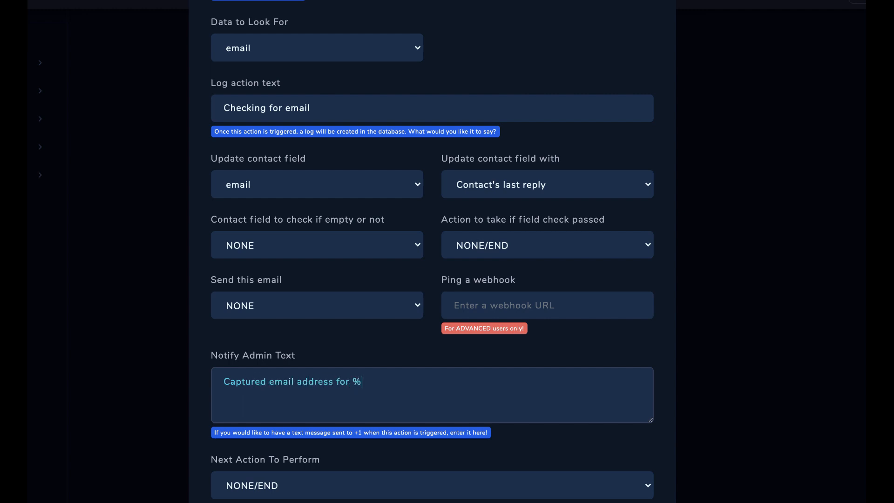
type(" %lead_name% - %lead_email")
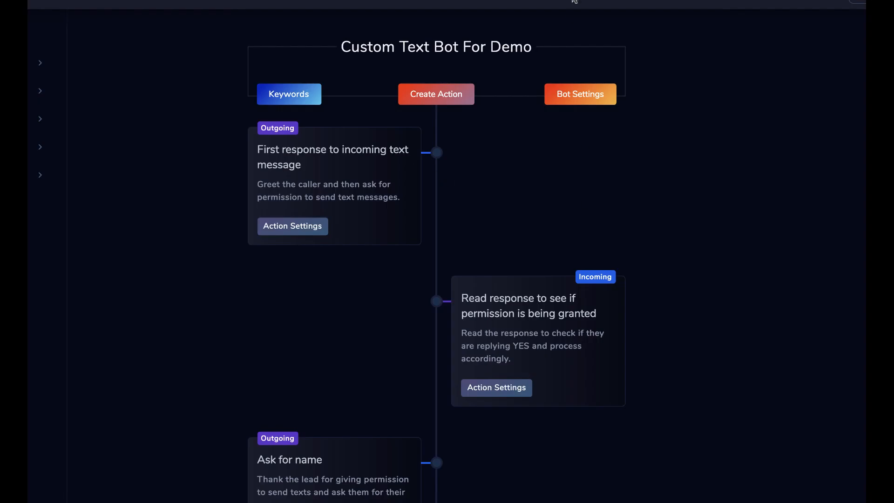
Choose the next action to perform after the "Ask for email address" action and save its settings
scroll(660, 367, "down", 1)
scroll(662, 371, "up", 1)
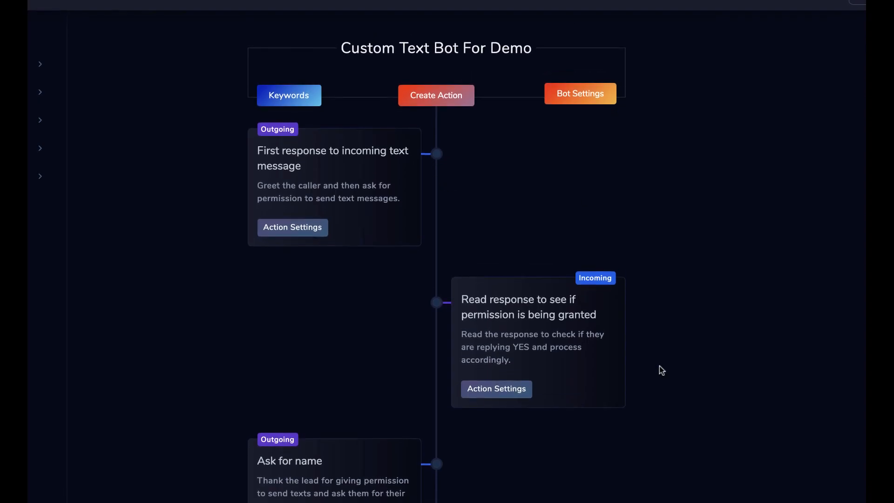
scroll(703, 373, "down", 8)
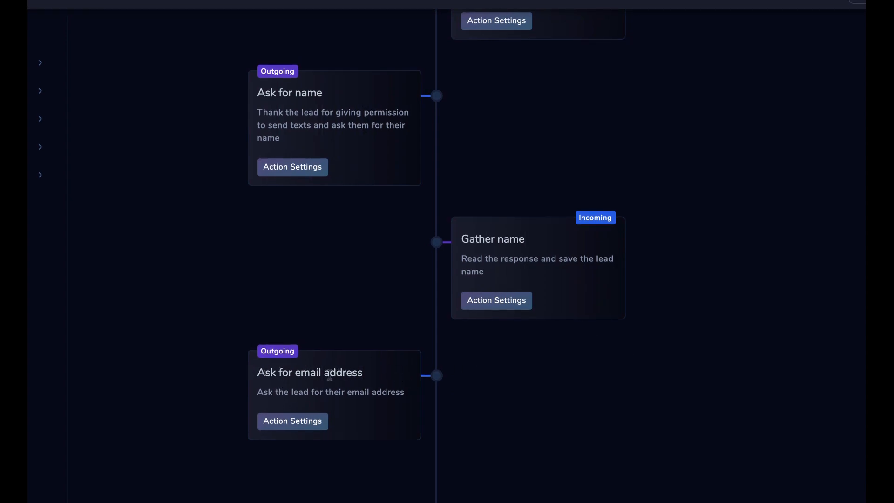
left_click(280, 423)
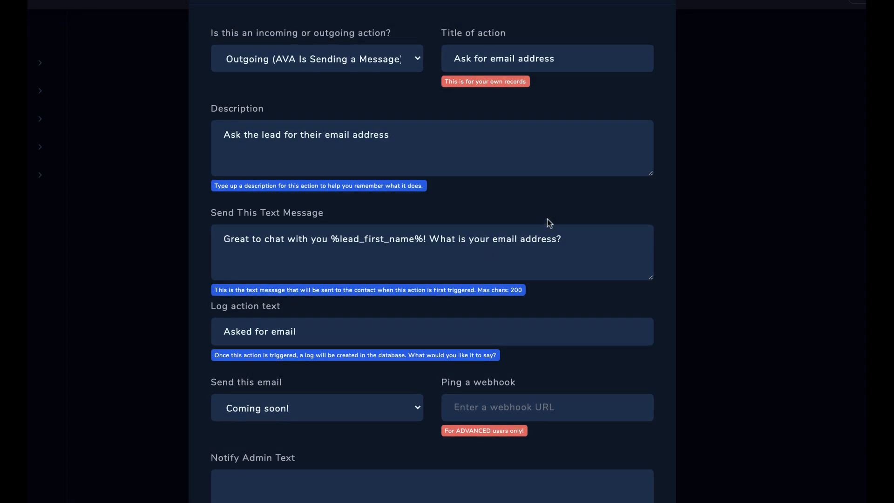
scroll(549, 222, "down", 2)
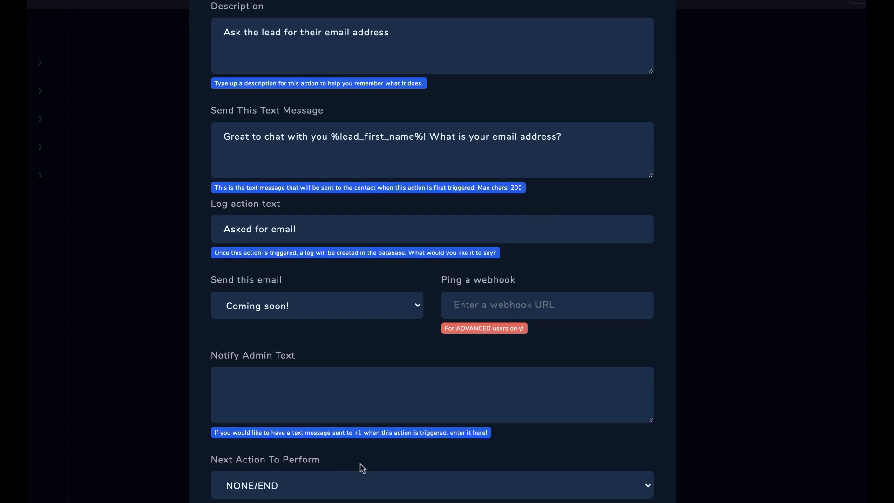
left_click(342, 486)
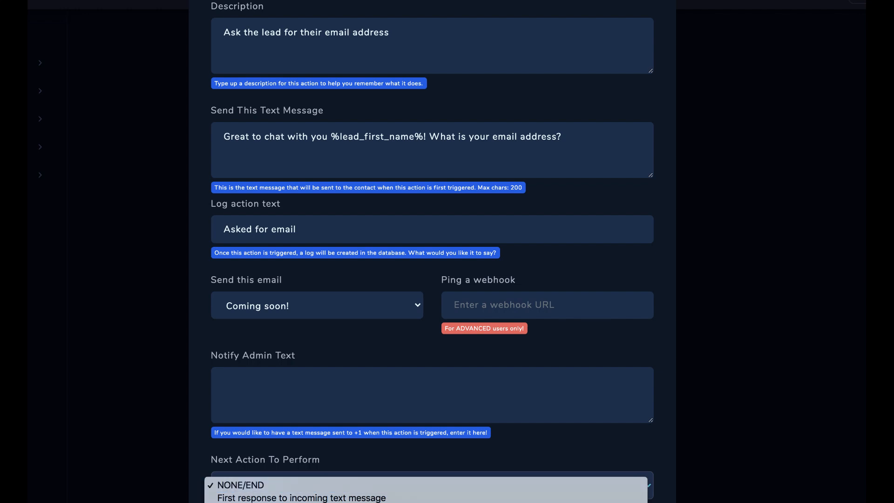
left_click(363, 502)
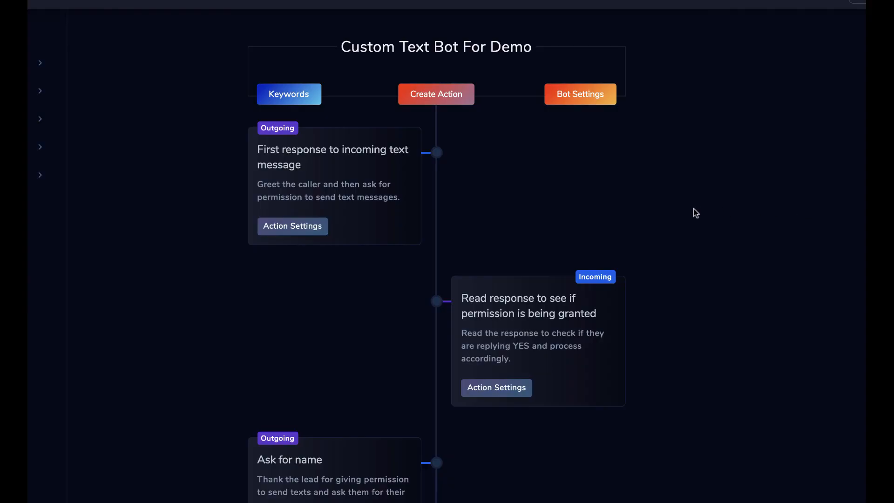
Review the bot's sequence of outgoing and incoming actions from the first response through "Gather email"
scroll(696, 212, "down", 10)
scroll(697, 208, "up", 1)
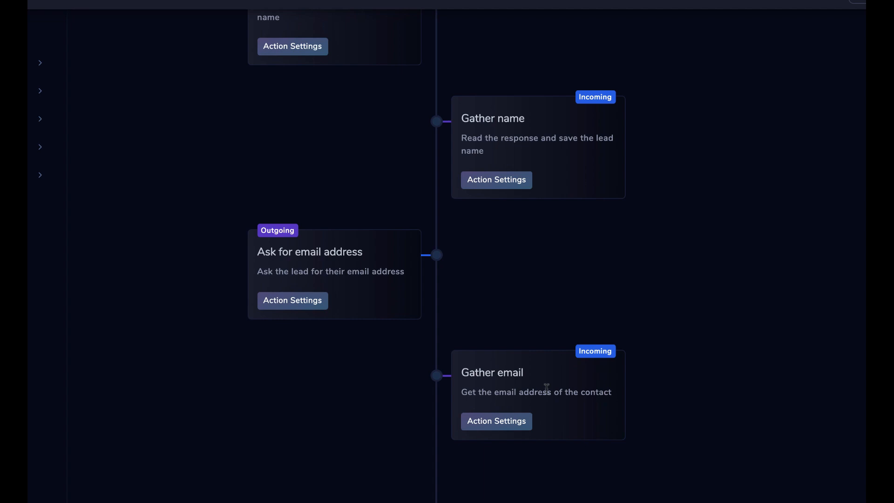
scroll(716, 242, "up", 3)
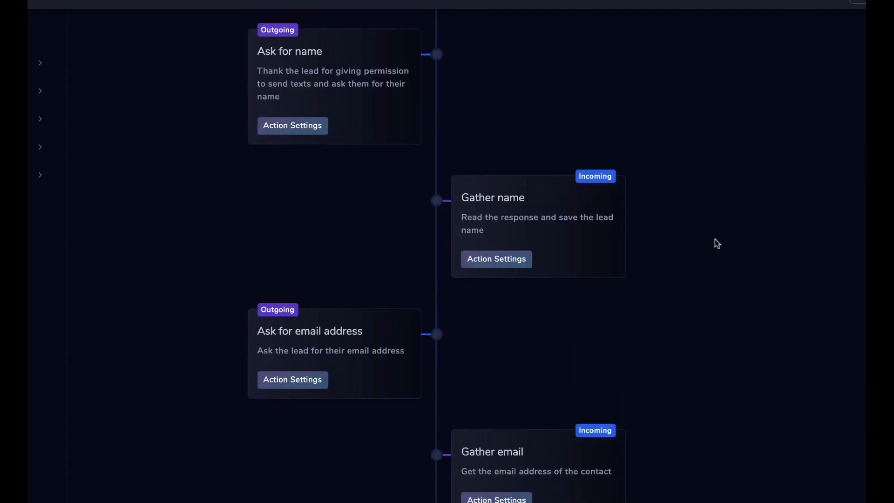
scroll(717, 241, "up", 9)
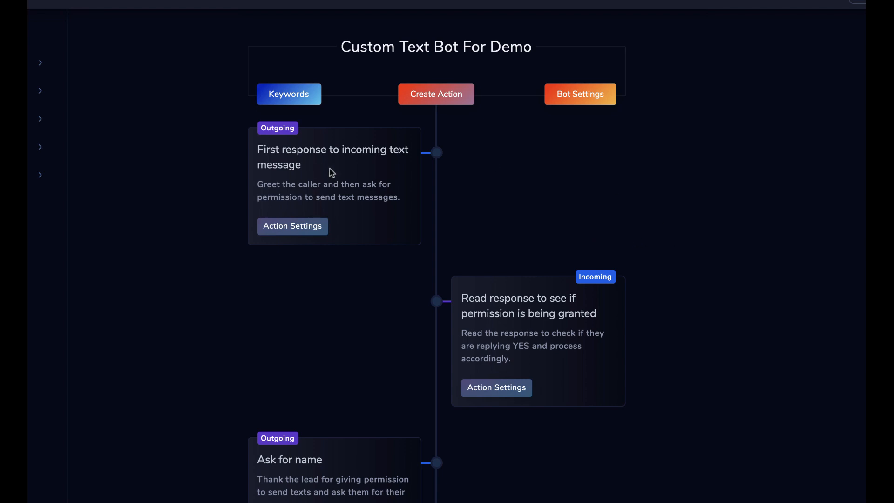
scroll(567, 347, "down", 2)
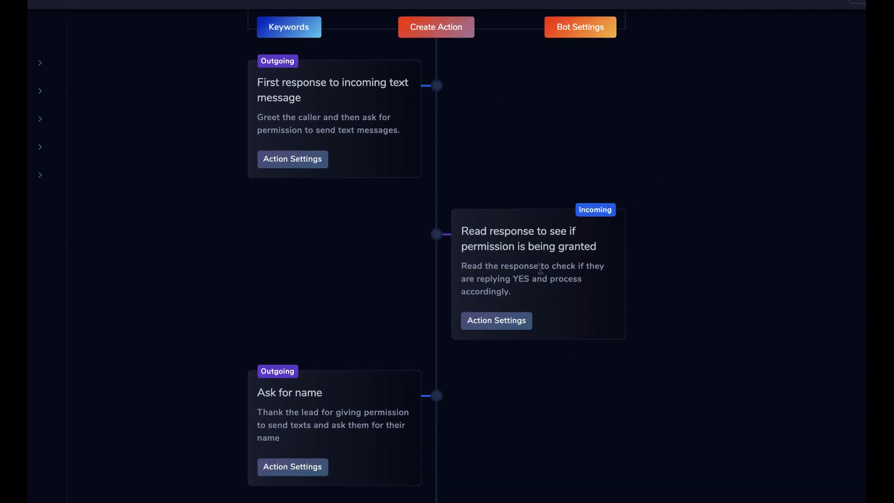
scroll(585, 261, "down", 1)
scroll(586, 260, "down", 5)
scroll(320, 236, "down", 1)
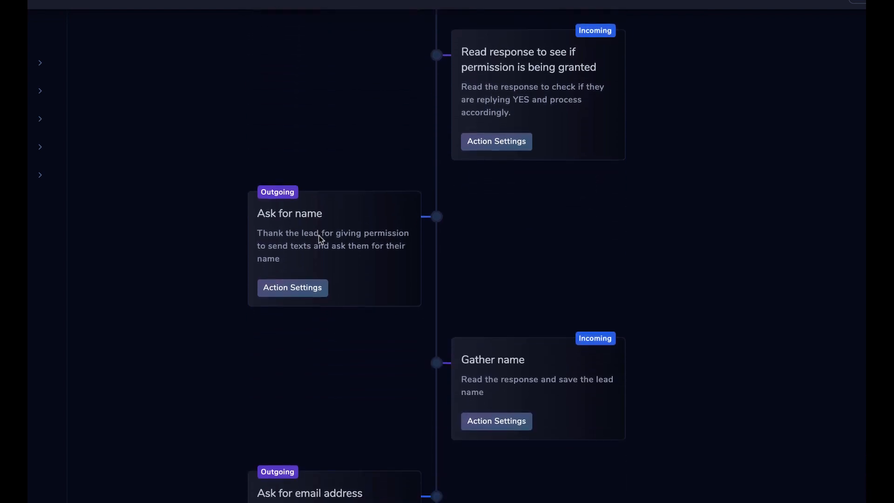
scroll(296, 204, "down", 2)
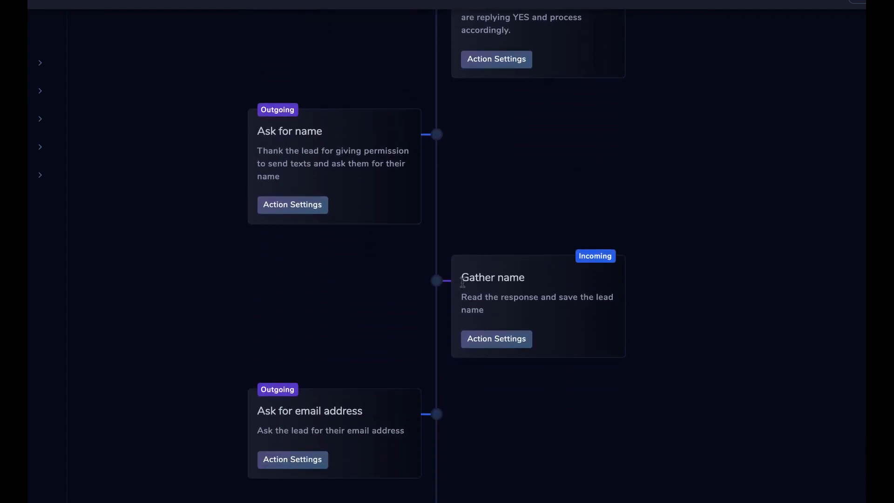
scroll(548, 294, "down", 1)
scroll(560, 226, "down", 3)
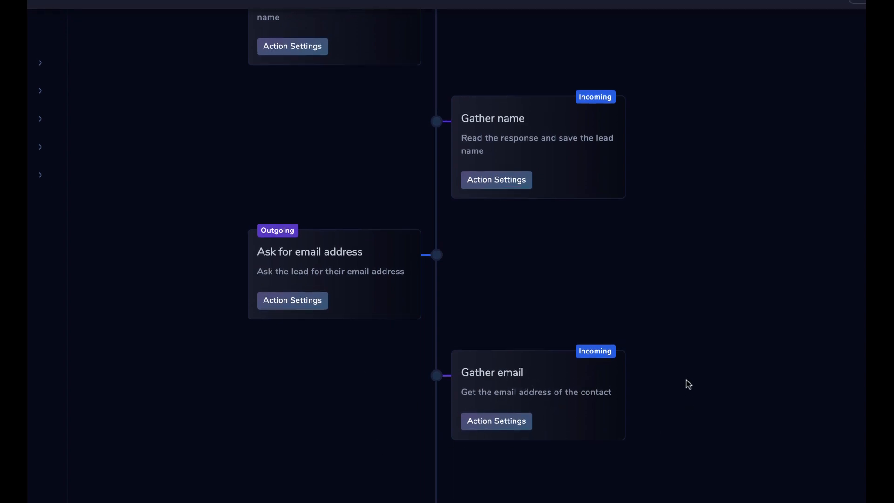
Start an outgoing action titled "Ask what we can help them with", described as "Have AVA send a text to ask contact what they need help with."
scroll(519, 152, "up", 10)
left_click(433, 89)
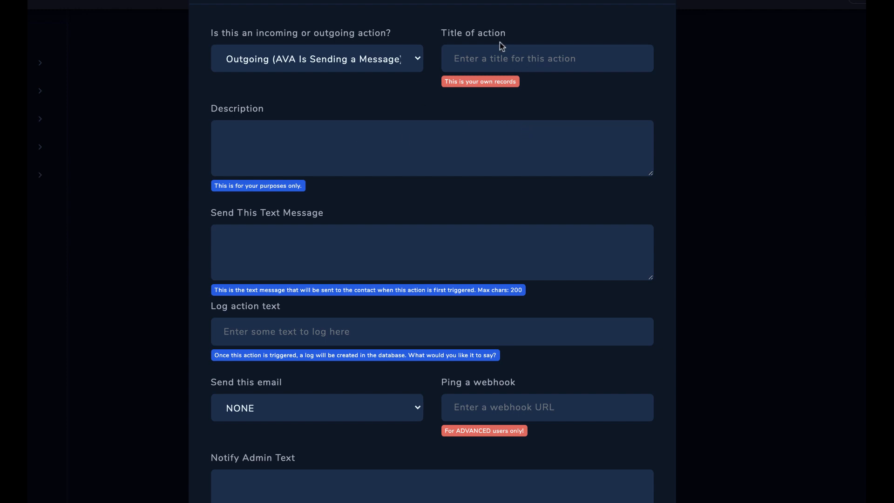
left_click(491, 60)
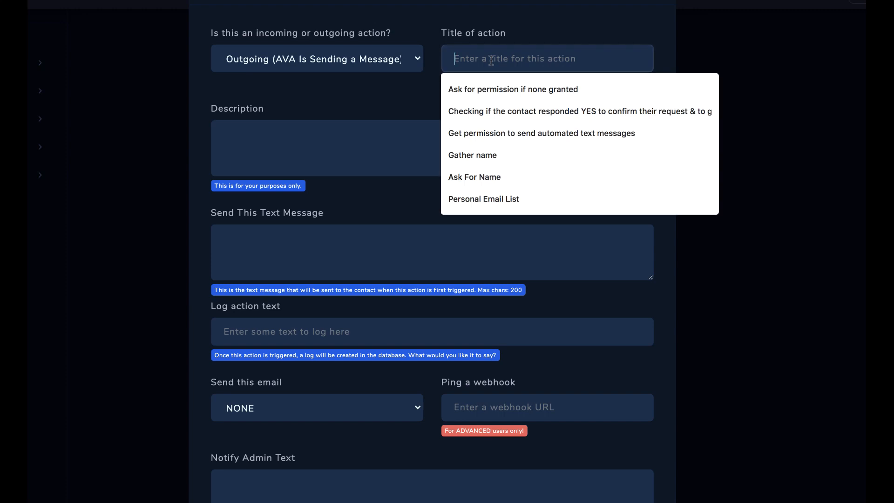
type("Ask what we can help them with")
left_click(318, 134)
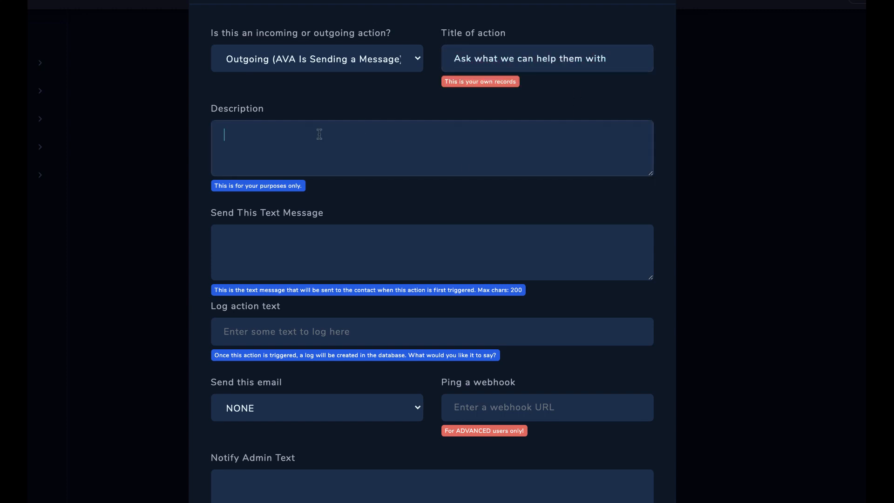
type("Have AVA send a text to ask contact what they need help with")
type(".")
Set the new action's text message to "Great to connect with you %lead_first_name%! What can I help you with today?"
scroll(497, 180, "down", 3)
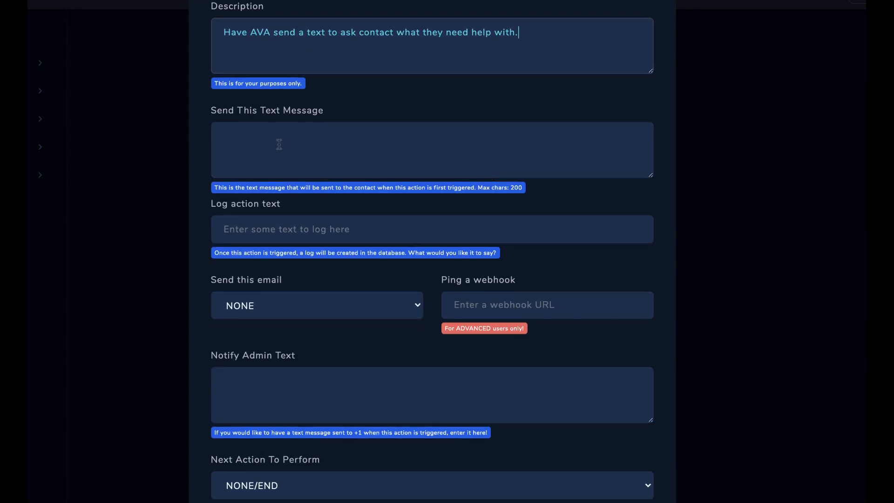
left_click(278, 144)
type("Great to connect with you %lead_first_name%! What can I help you with today?")
Set the new outgoing action's log text to "Asked what AVA can help with" and save the action
left_click(412, 227)
type("Aske")
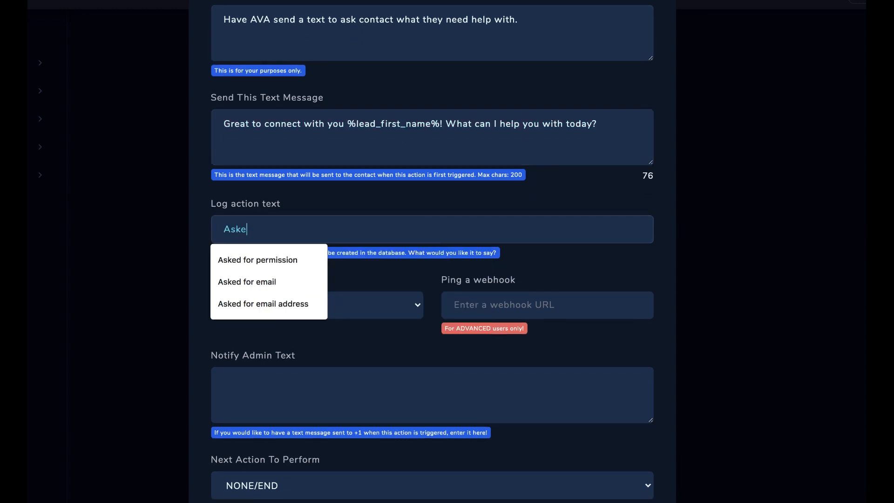
type("d what")
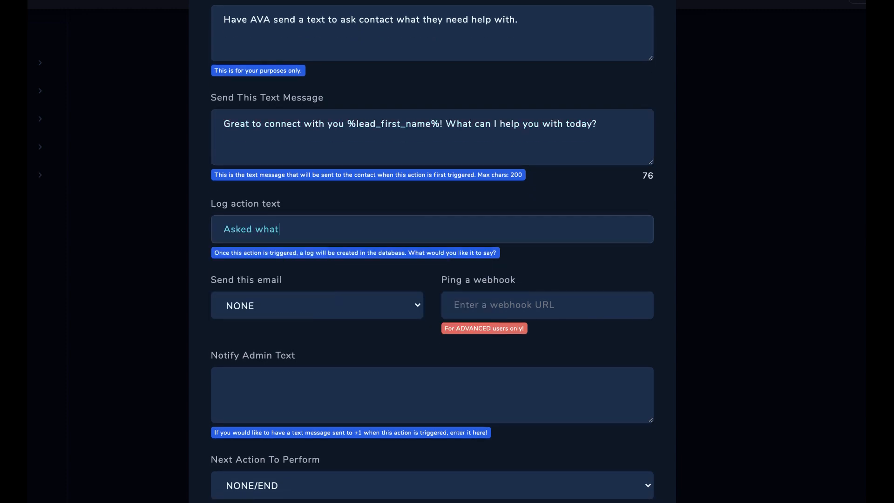
type(" AVA can help with")
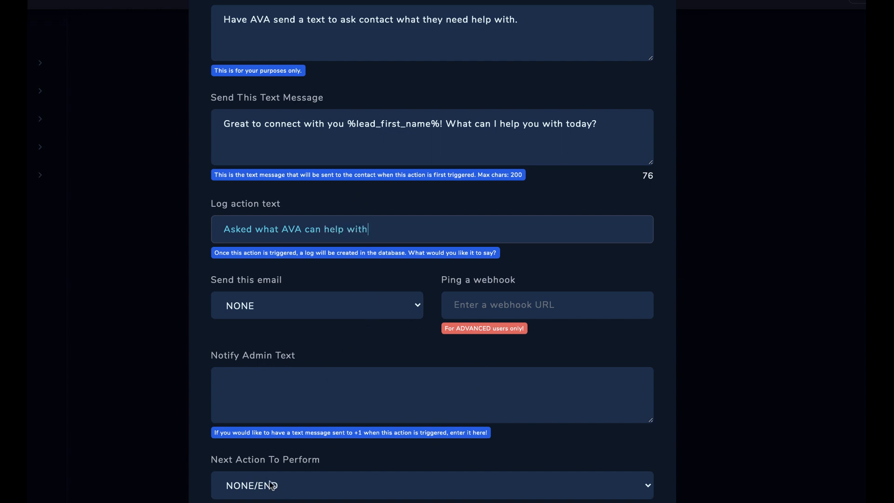
left_click(261, 502)
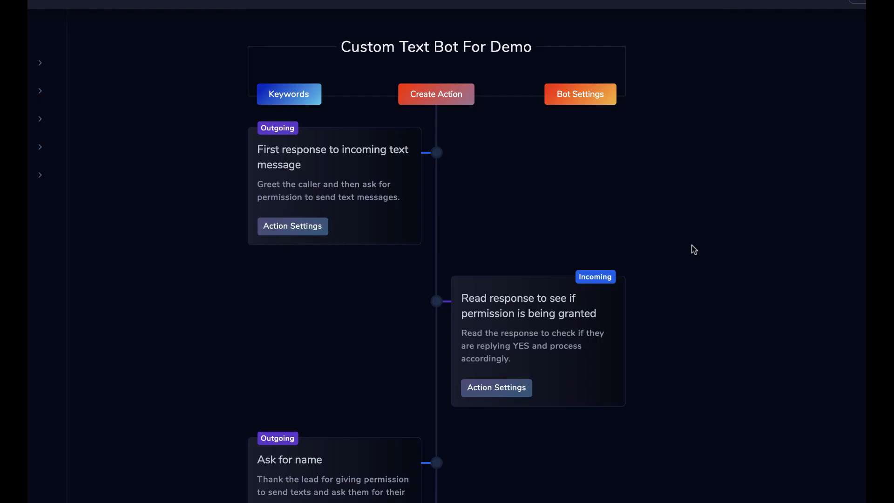
Set the "Gather email" action's next action to perform to "Ask what we can help them with"
scroll(662, 245, "down", 10)
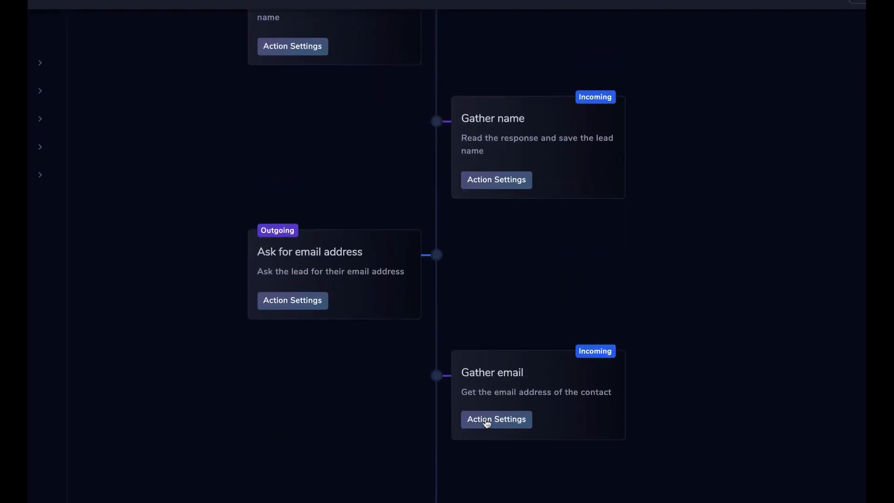
left_click(504, 419)
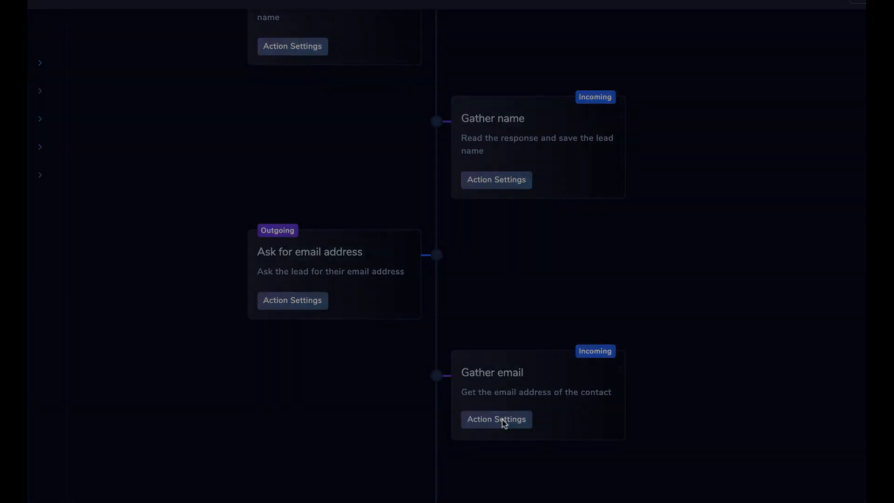
scroll(468, 385, "down", 5)
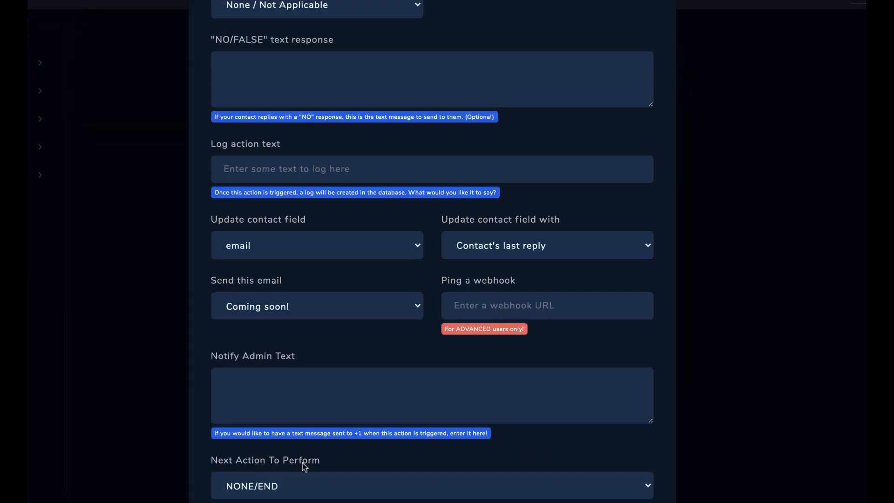
left_click(272, 486)
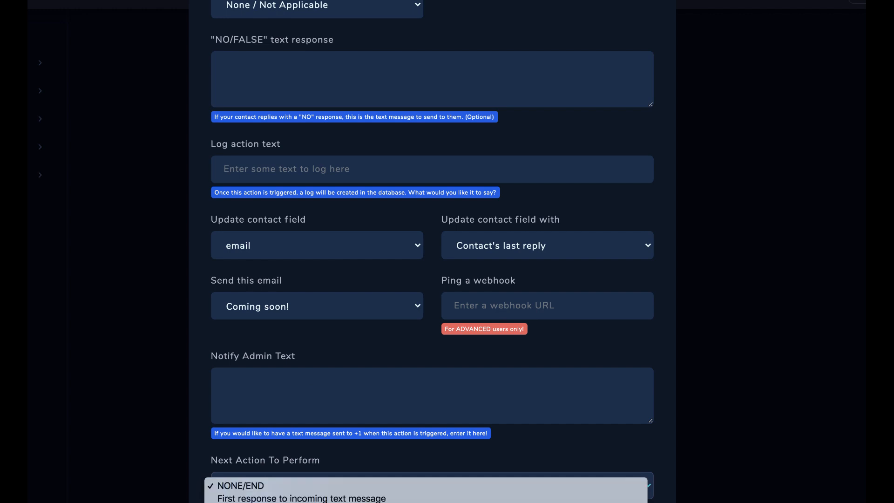
left_click(372, 502)
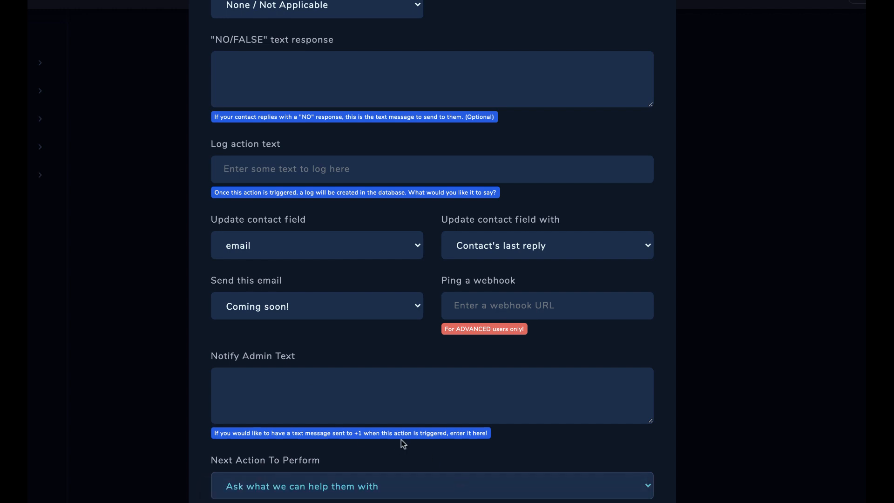
Save the "Gather email" action's settings and review the bot's sequence of actions
left_click(624, 502)
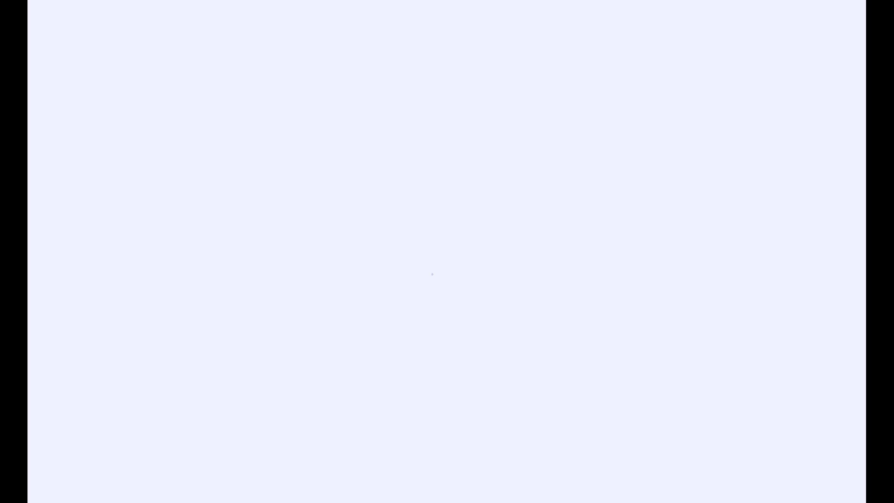
scroll(675, 247, "down", 15)
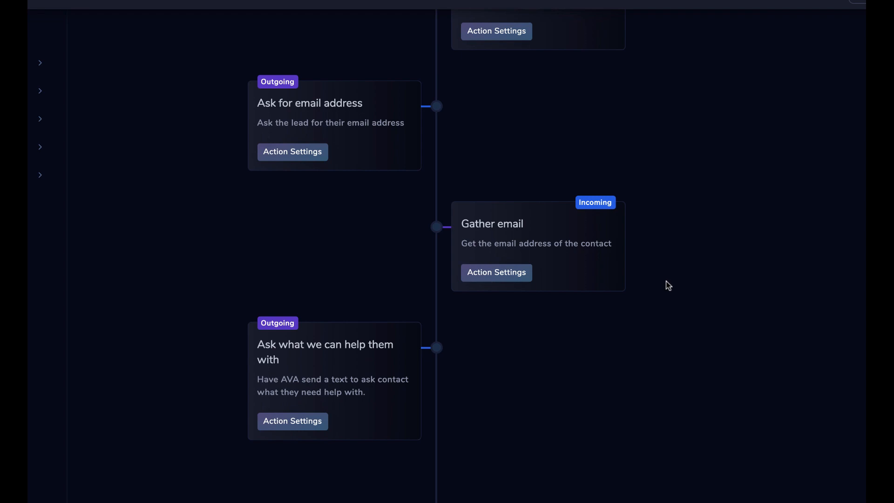
scroll(677, 295, "up", 1)
scroll(680, 292, "up", 10)
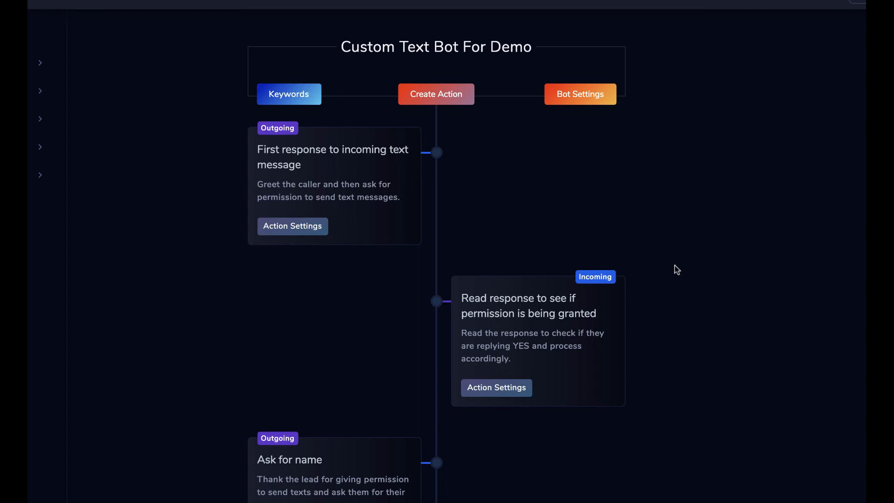
Start a custom keyword "info" for the demo text bot, with "details, tell me more" as other phrases to watch for
left_click(293, 100)
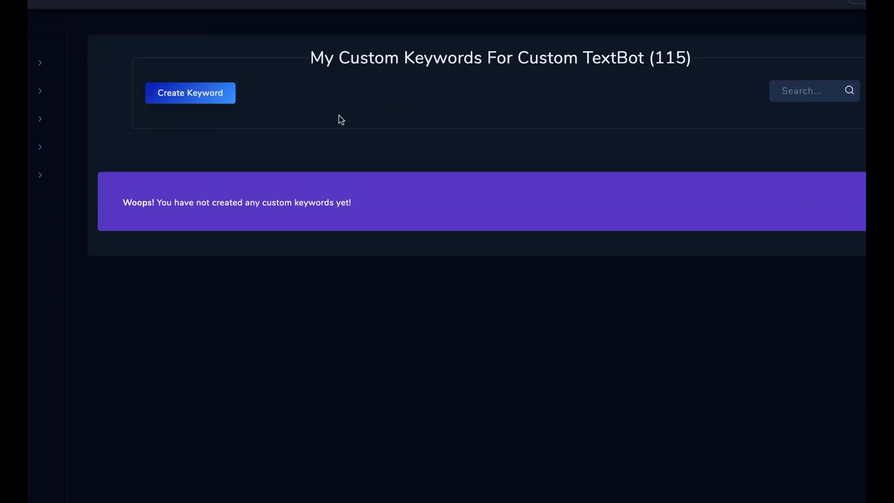
left_click(201, 97)
left_click(299, 26)
type("info")
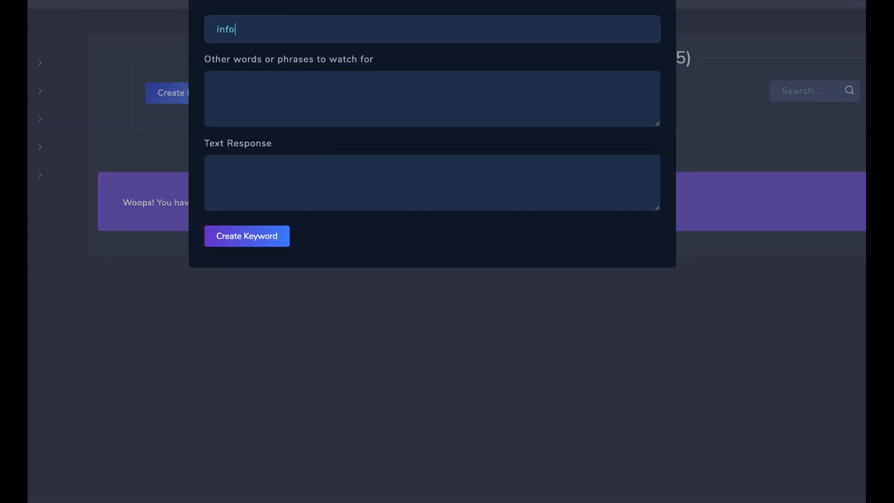
left_click(347, 109)
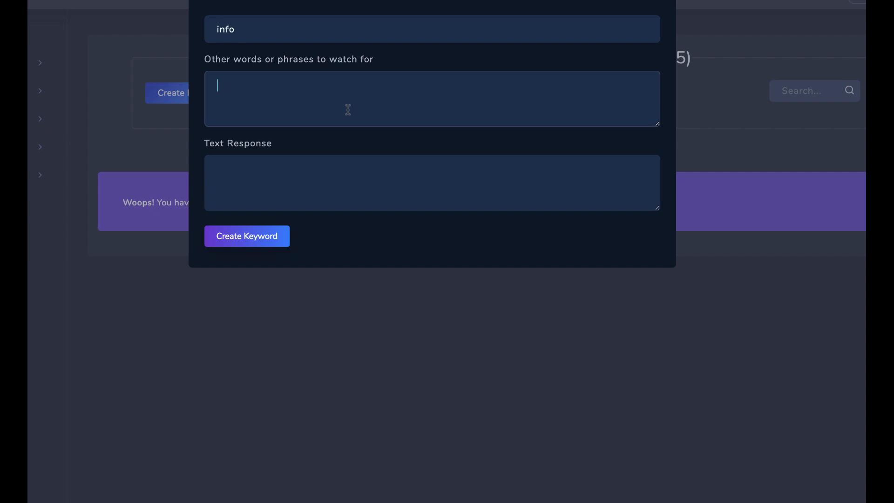
type("details, tell me more")
Set the keyword's text response to "Thanks for requesting the info! Just head on over to" plus the website address, and create the keyword
left_click(301, 198)
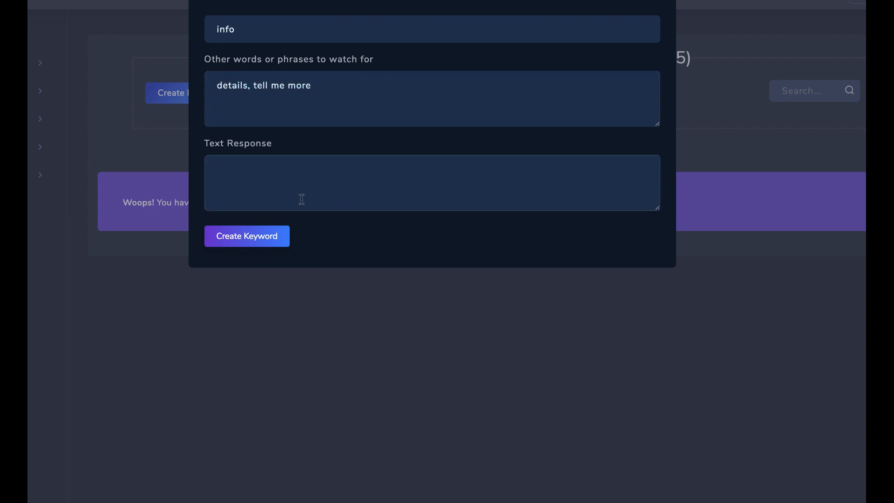
left_click(301, 200)
type("Thanks for requesting t")
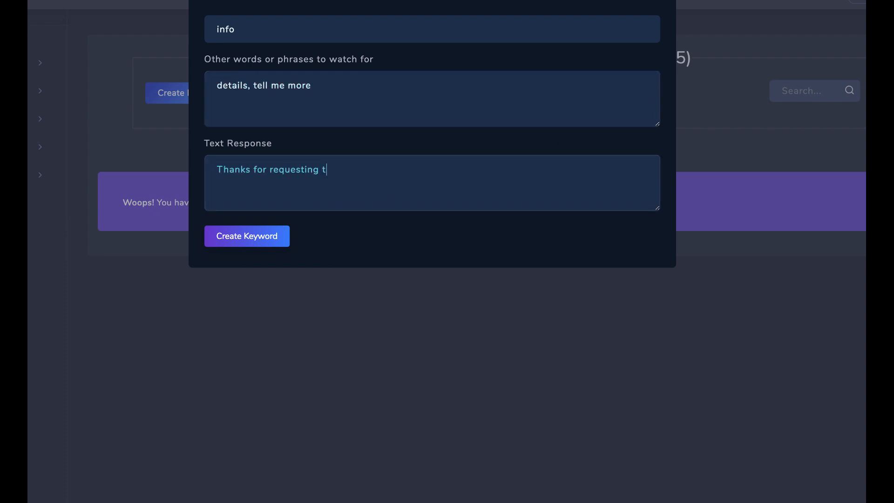
type("he info! Just head on over to www")
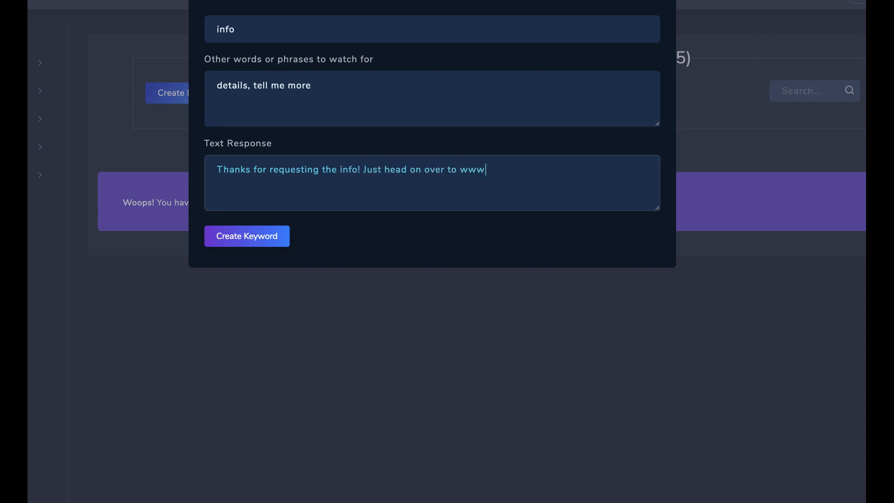
type(".joinjefflong.com")
left_click(242, 239)
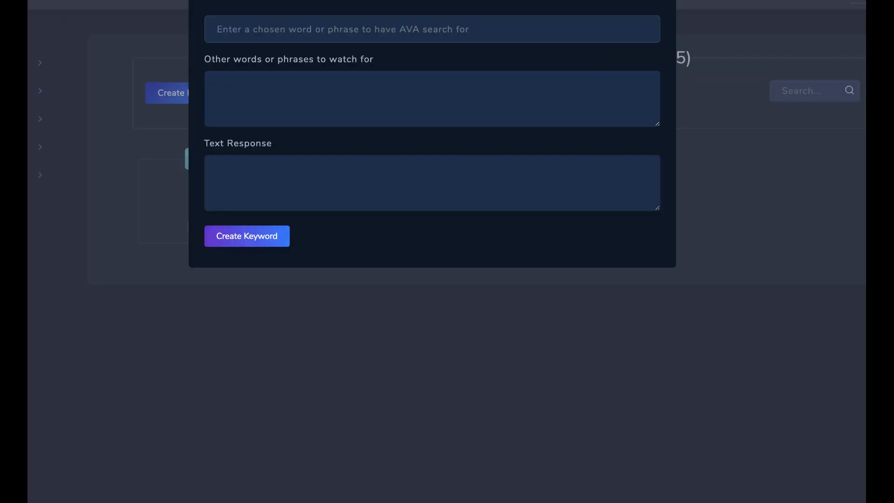
Create a second keyword "join" with the text response "Go here to get started!" followed by the website address
type("join")
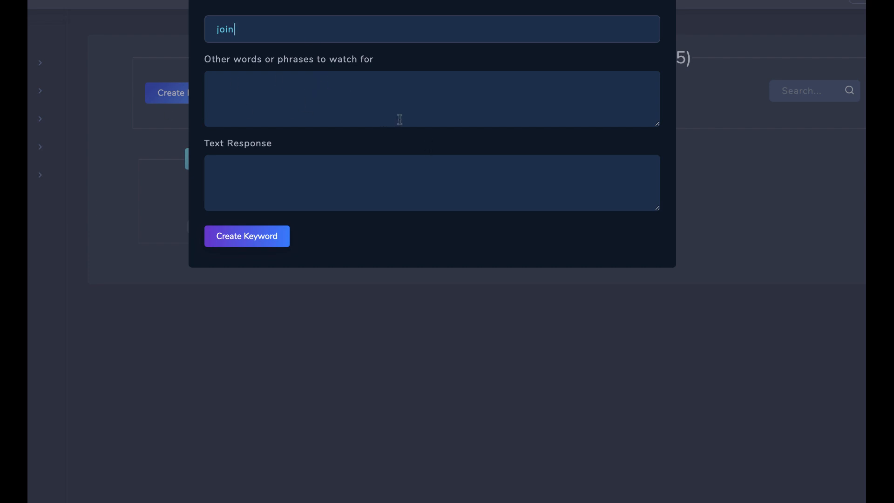
left_click(419, 170)
type("Go here to get started! www.joinjeffiong.com")
left_click(247, 243)
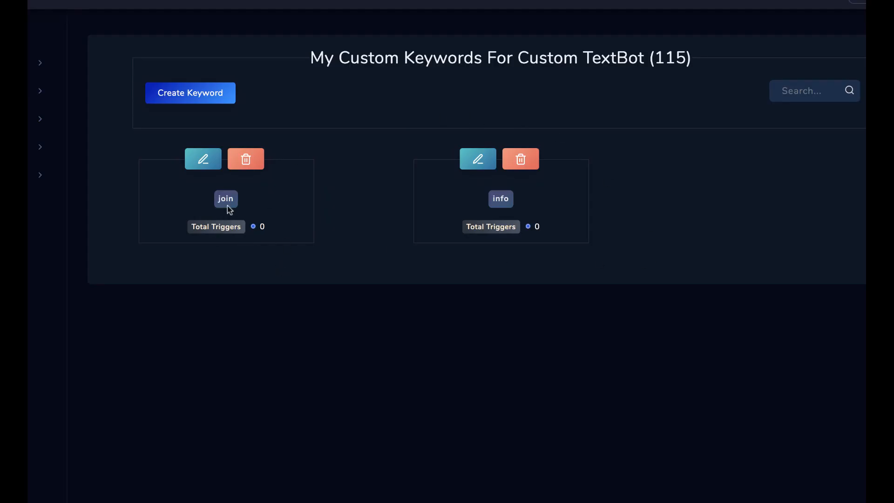
Return to the list of text bots and assign a phone number to "Custom Text Bot For Demo"
scroll(532, 205, "down", 1)
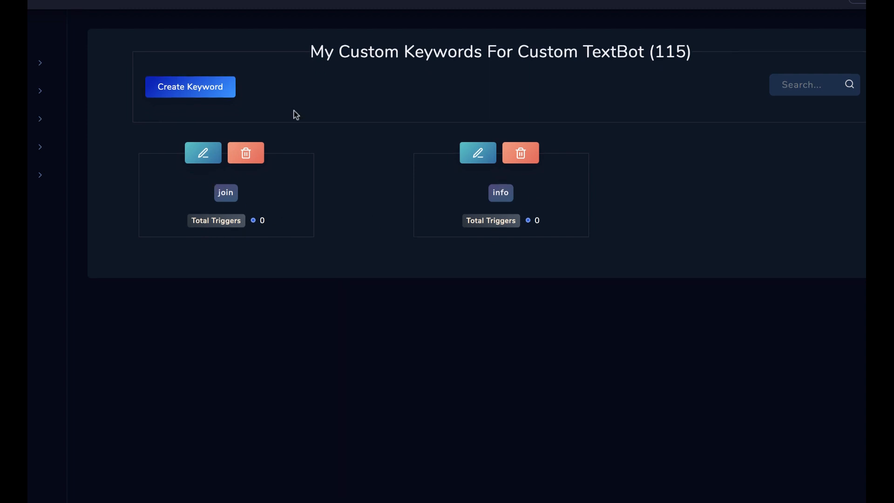
left_click(40, 90)
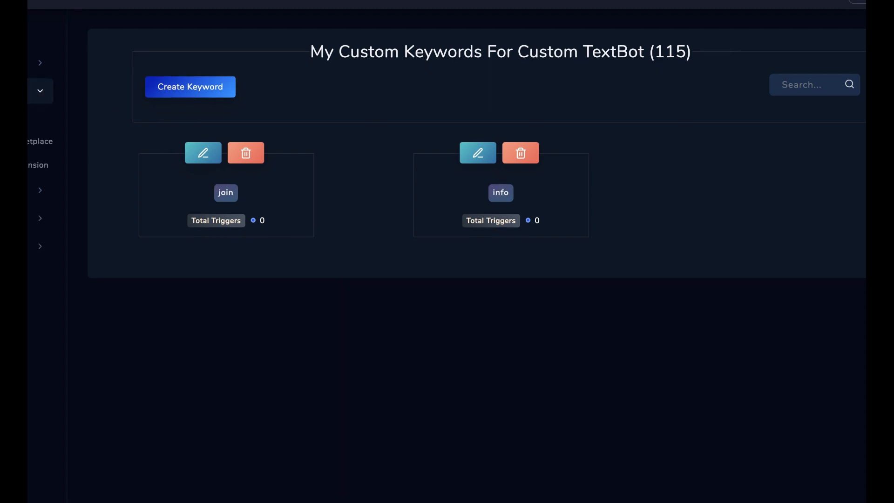
left_click(21, 117)
scroll(581, 297, "down", 2)
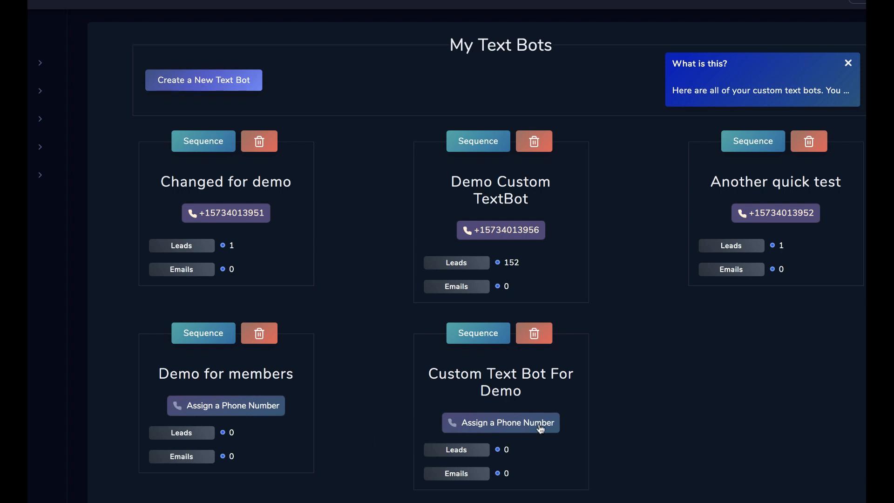
left_click(512, 426)
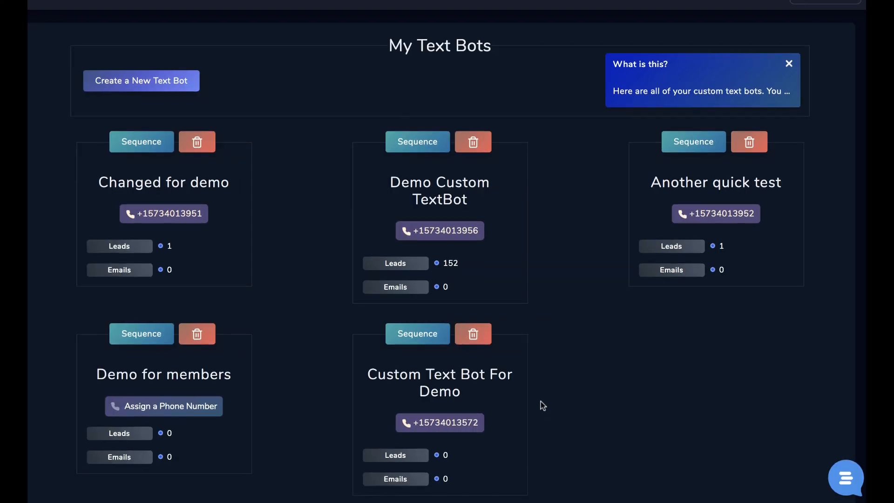
scroll(715, 370, "down", 2)
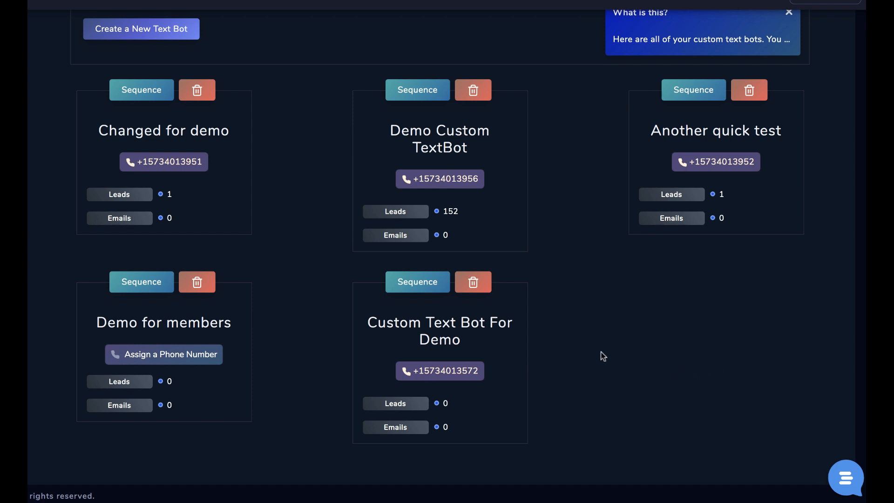
scroll(623, 349, "up", 1)
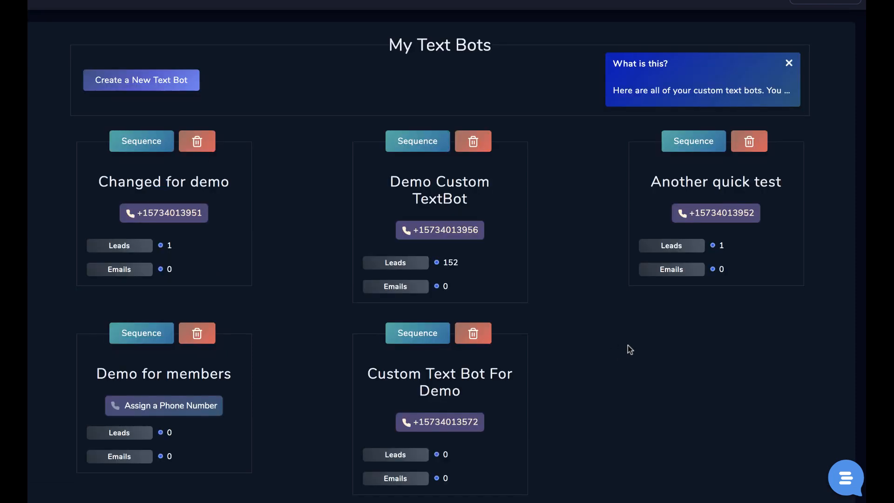